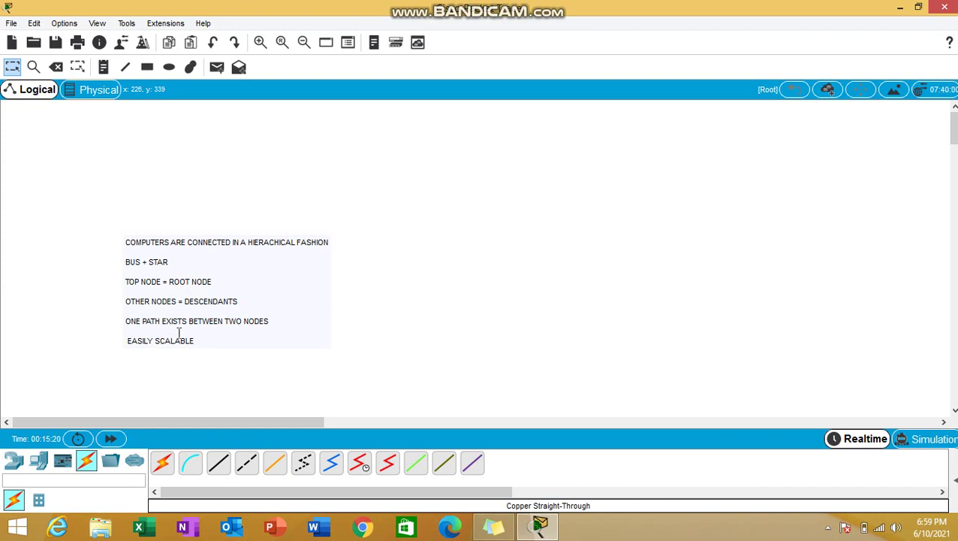
- Place PC0, PC1 and PC2 from End Devices onto the workspace
click(578, 183)
click(39, 462)
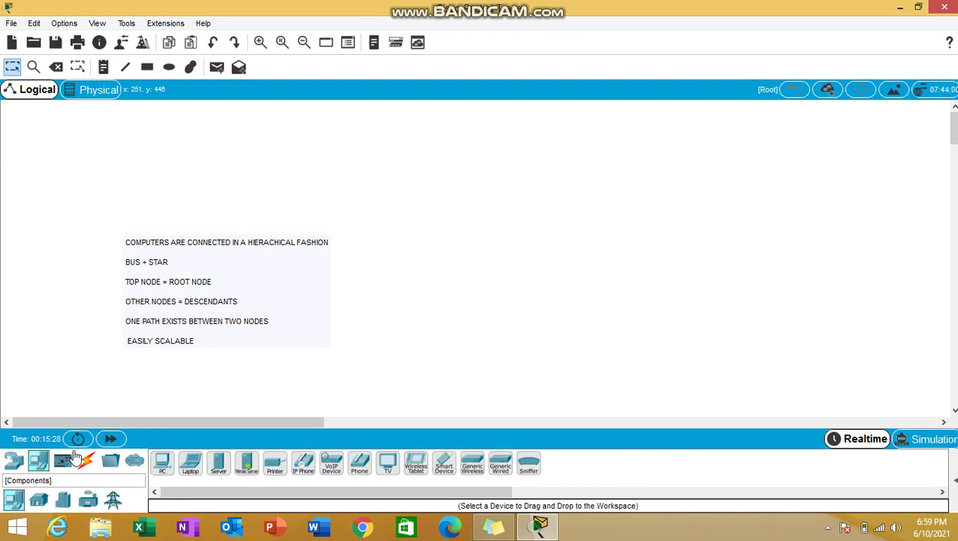
drag(162, 462, 423, 305)
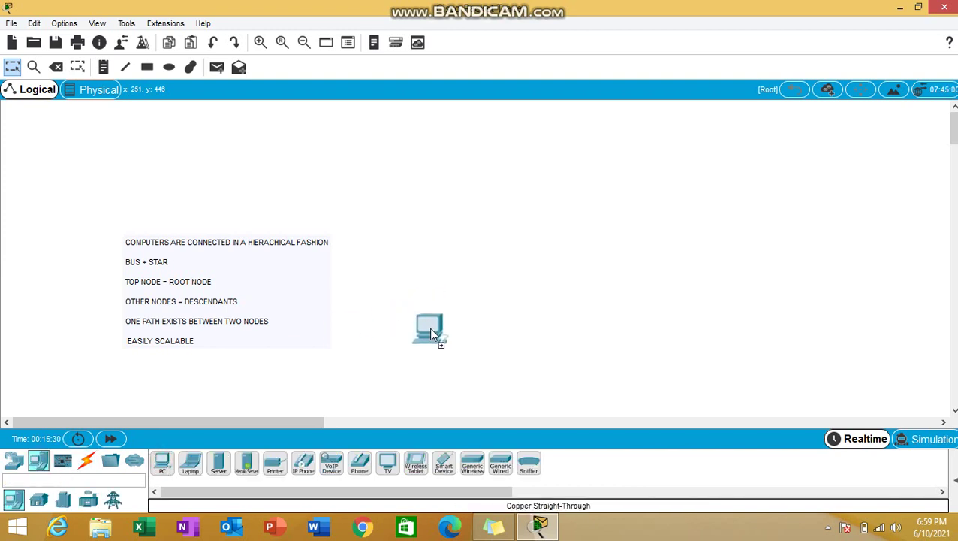
drag(162, 461, 467, 294)
drag(535, 274, 540, 262)
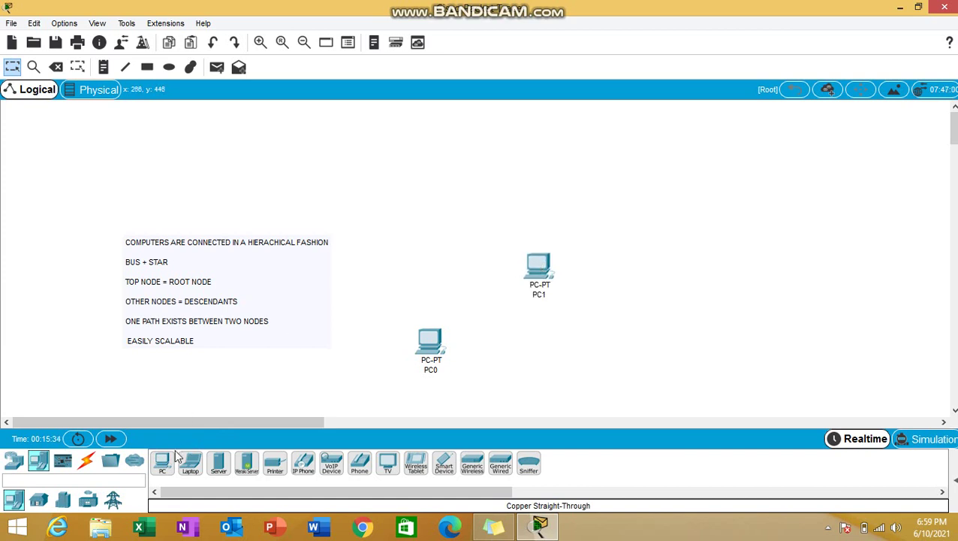
drag(162, 462, 651, 177)
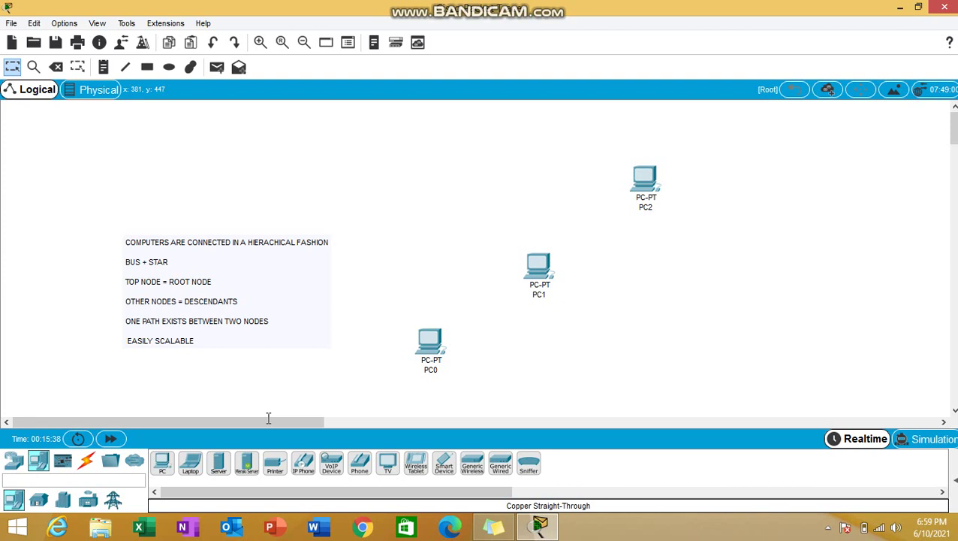
- Add PC3, PC4, PC5 and PC6 around the first three PCs
drag(269, 420, 340, 416)
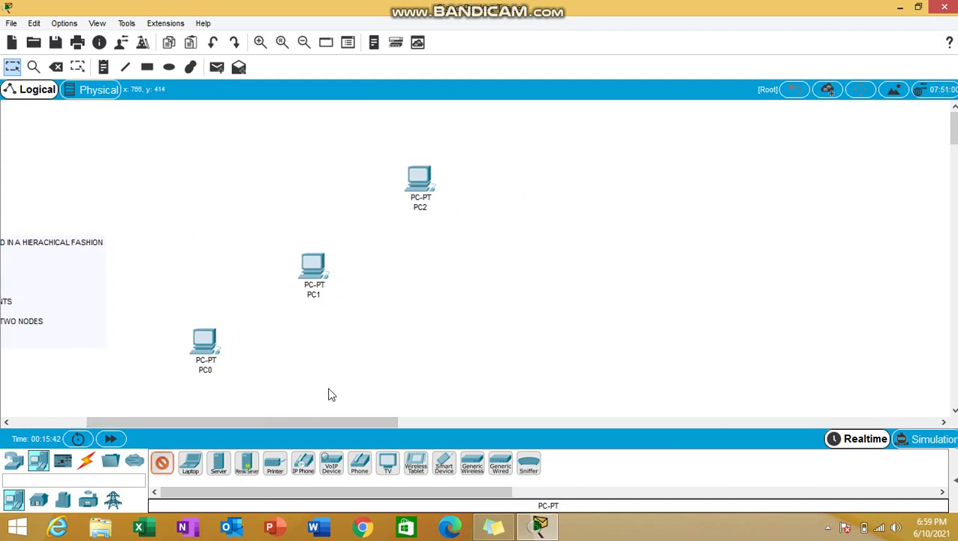
click(347, 383)
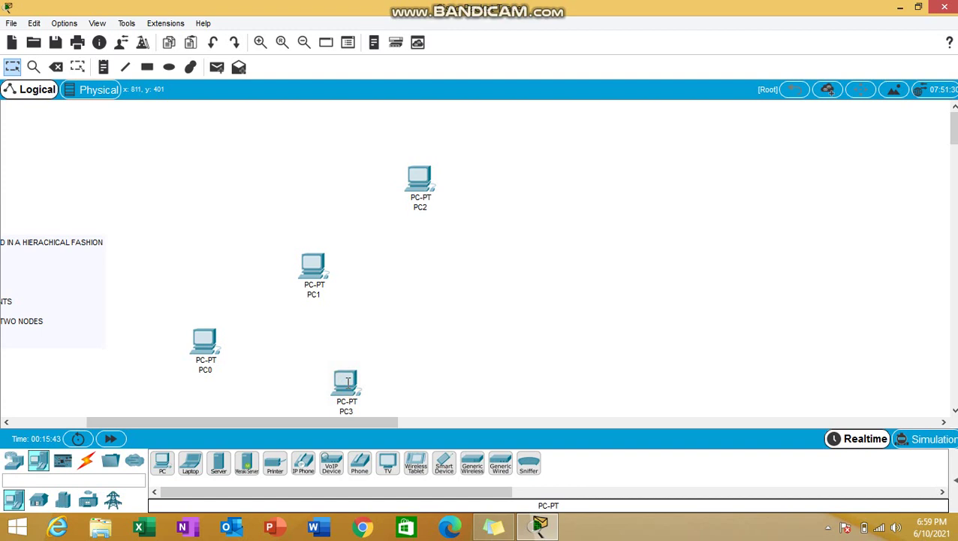
click(161, 462)
click(433, 306)
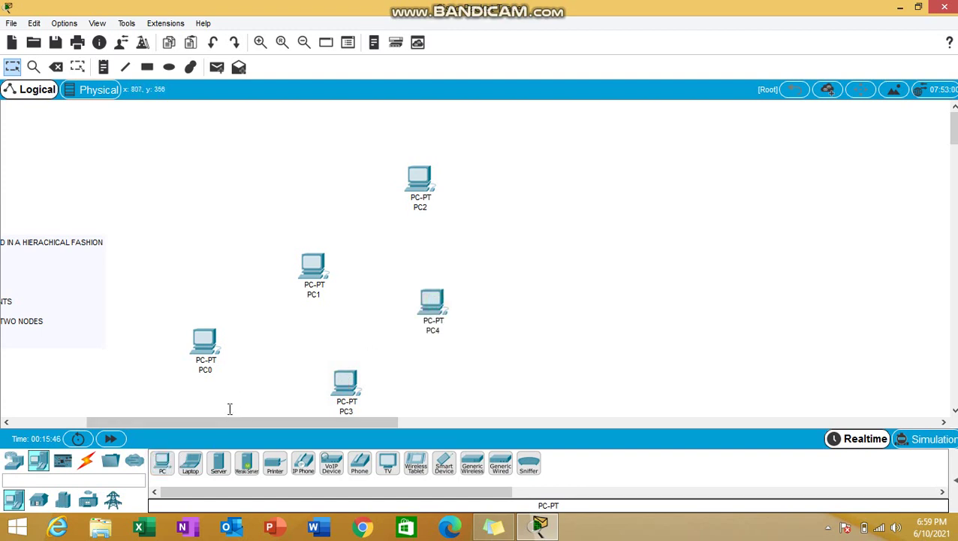
click(162, 461)
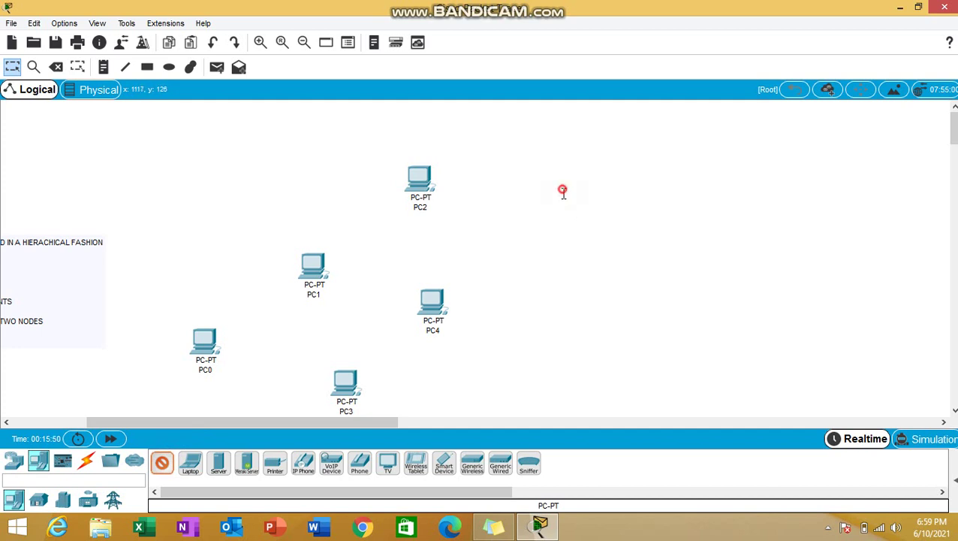
click(563, 189)
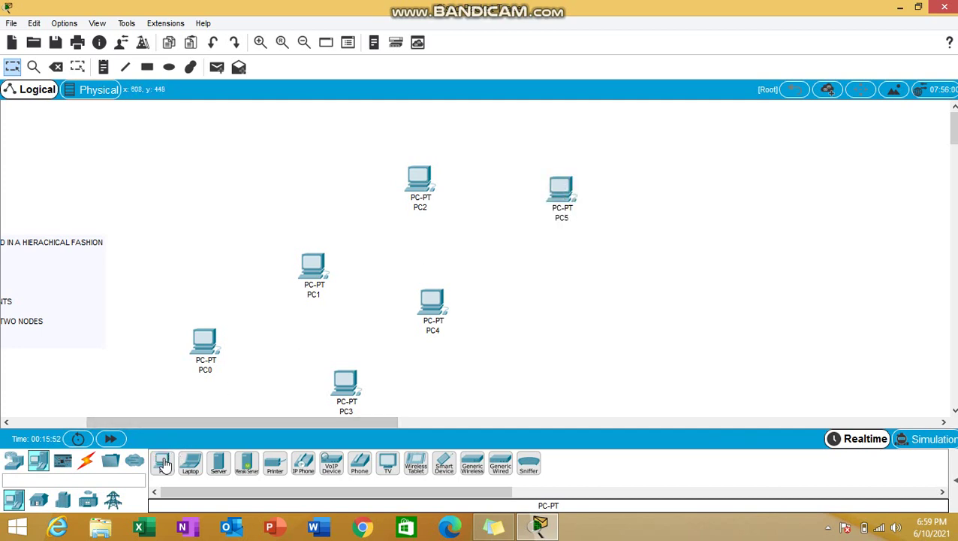
click(670, 293)
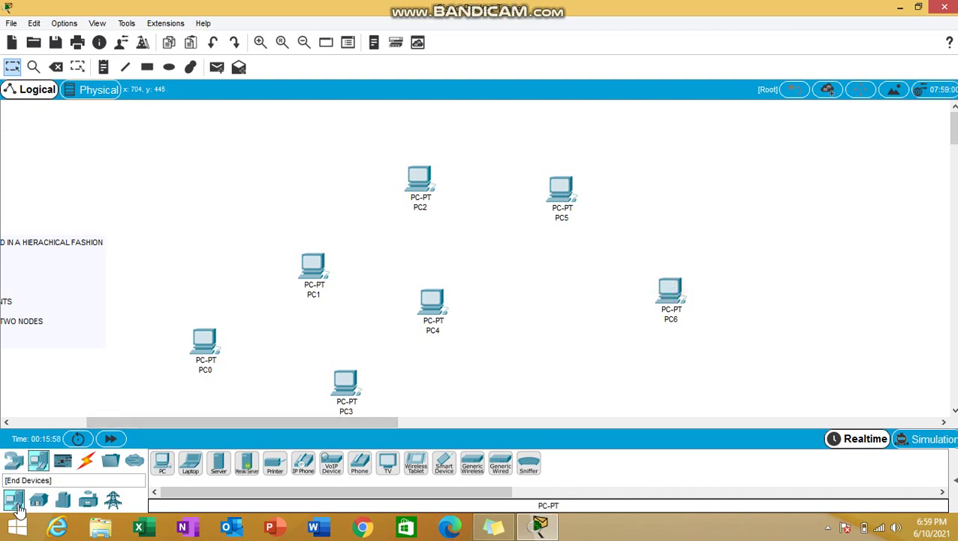
- Place 2960 switches Switch0, Switch1 and Switch2 below PC2, PC1 and PC0
click(13, 462)
click(39, 499)
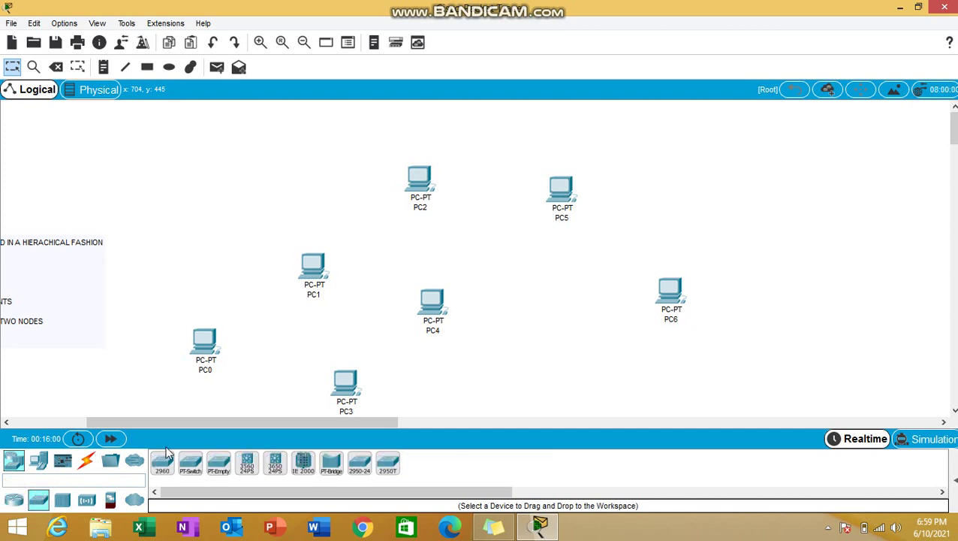
click(163, 463)
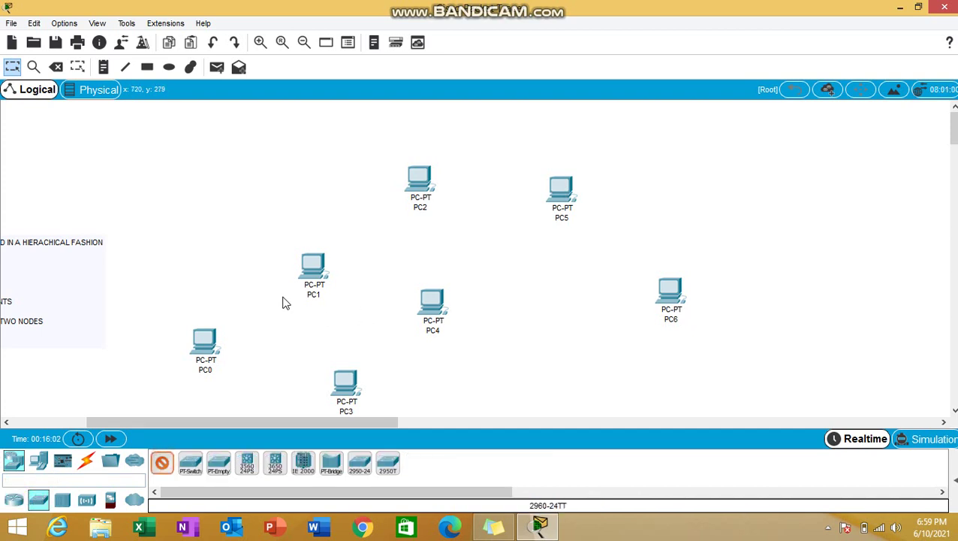
click(420, 223)
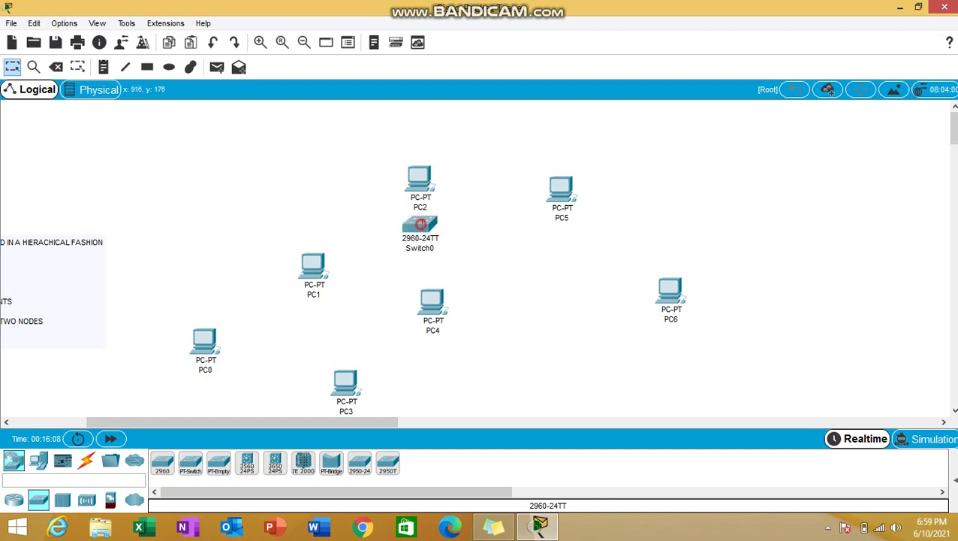
click(161, 464)
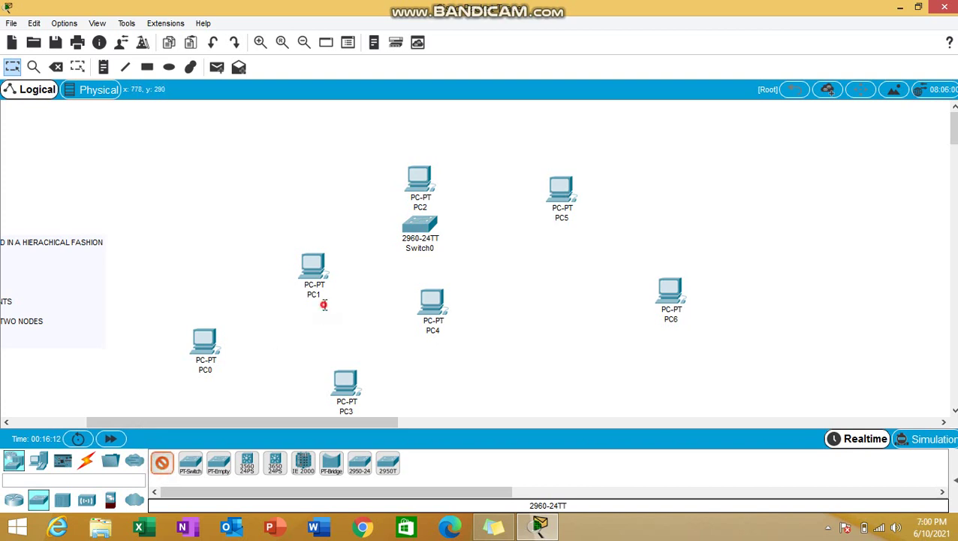
click(322, 305)
click(162, 464)
click(212, 396)
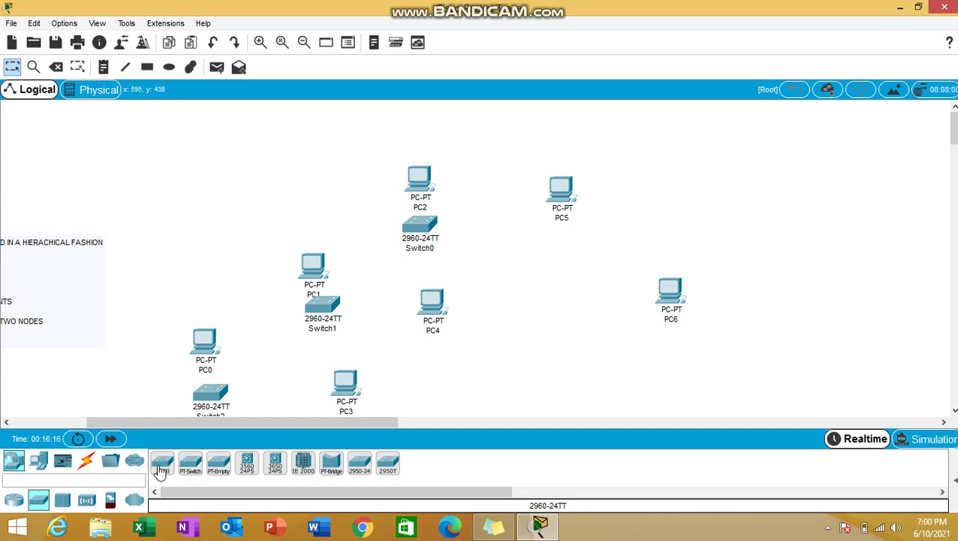
- Place Switch3 through Switch6 beside PC3, PC4, PC5 and PC6
click(393, 404)
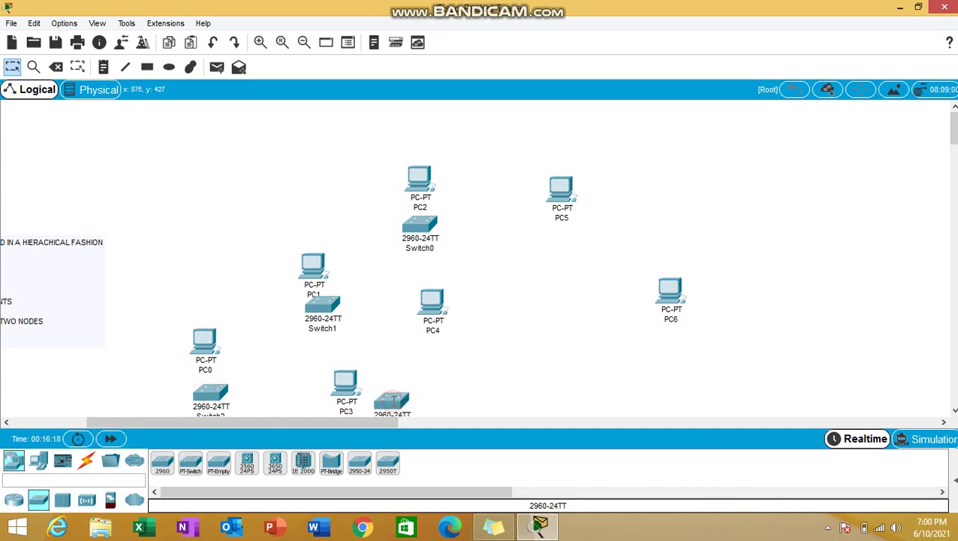
click(461, 339)
click(162, 461)
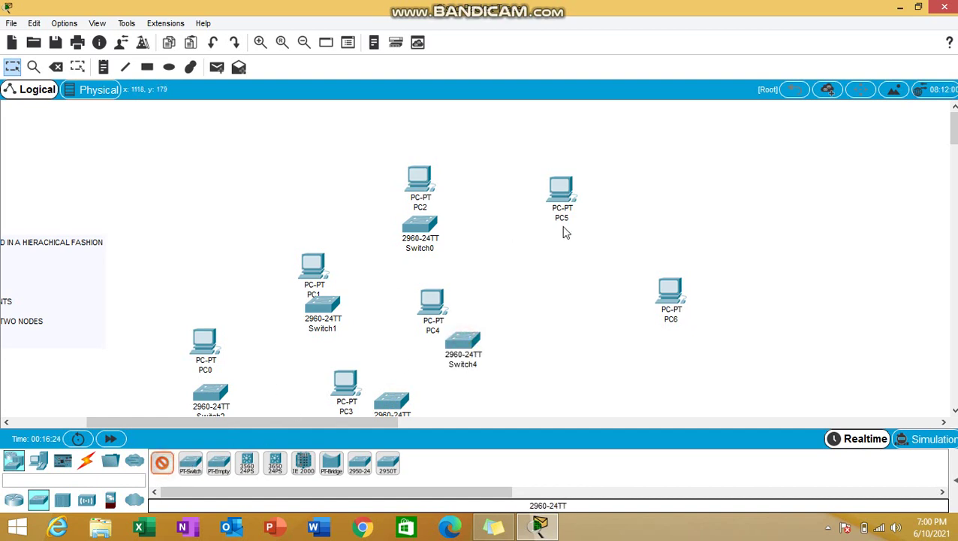
click(557, 256)
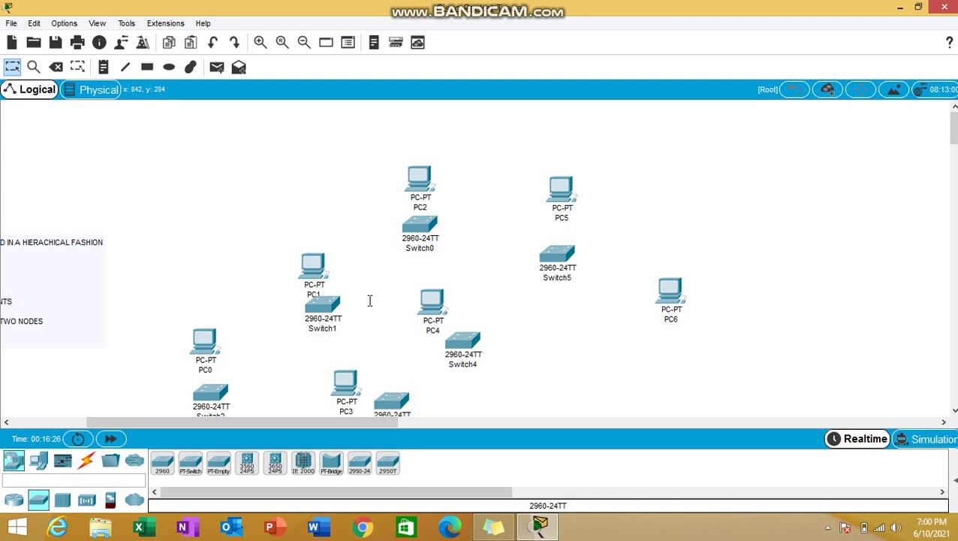
click(162, 462)
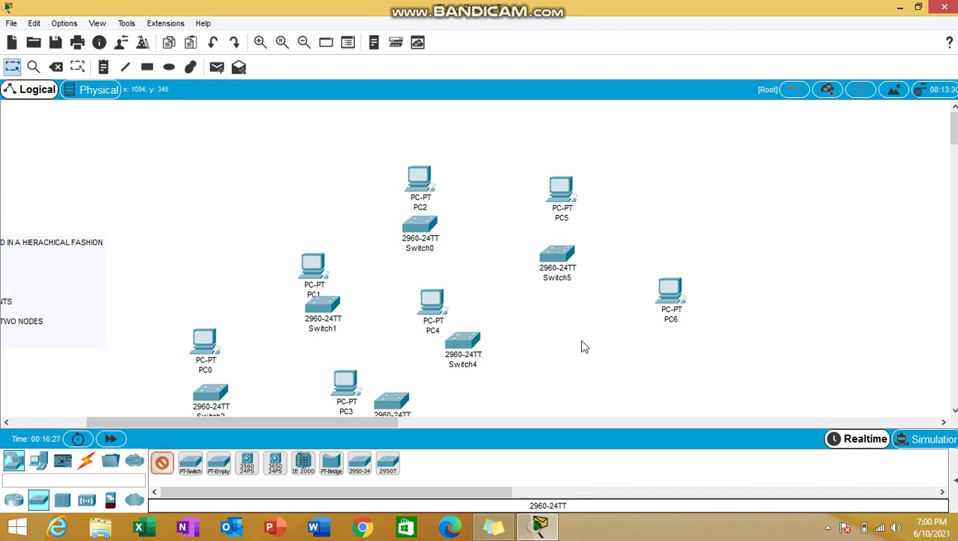
click(651, 342)
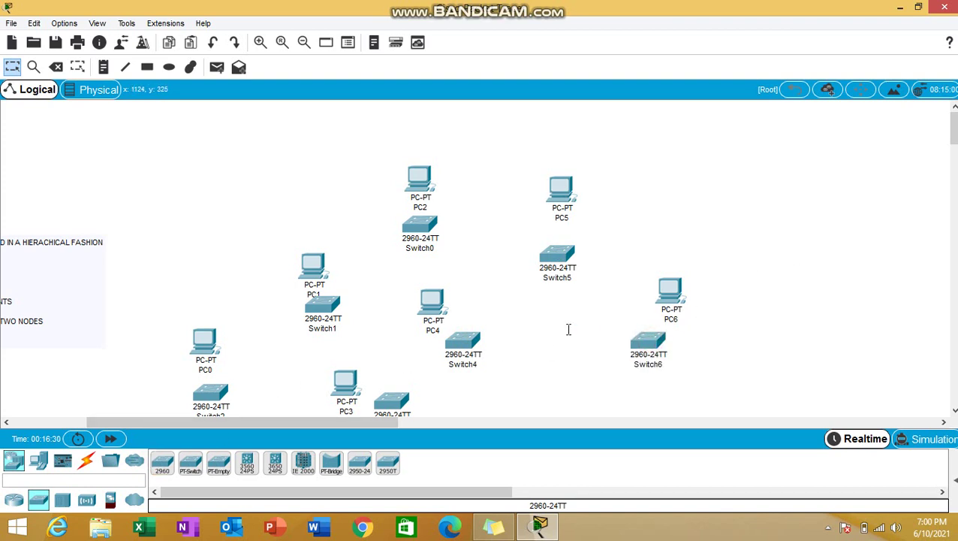
click(954, 409)
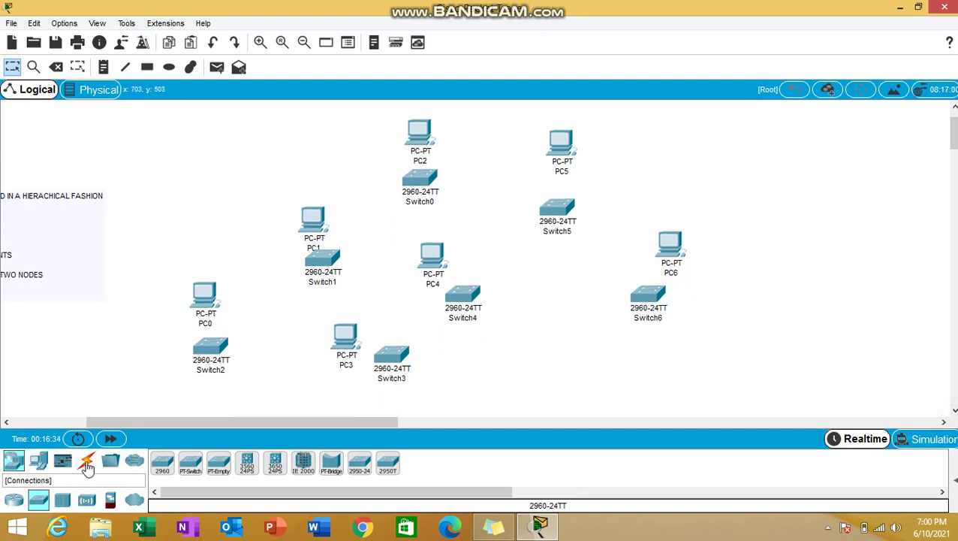
- Cross-over cable Switch2 Fa0/1 to Switch1 Fa0/1, and Switch1 Fa0/2 to Switch0 Fa0/1
click(86, 460)
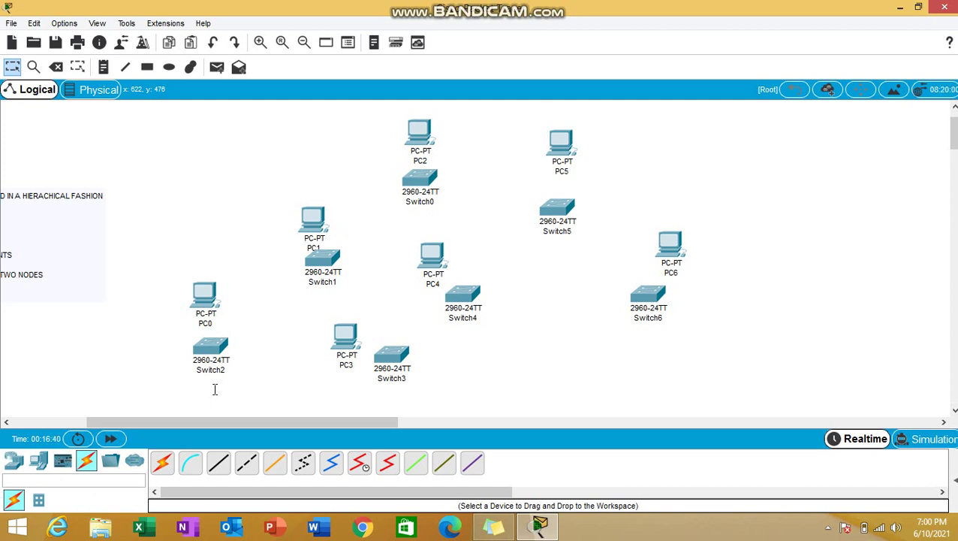
click(246, 461)
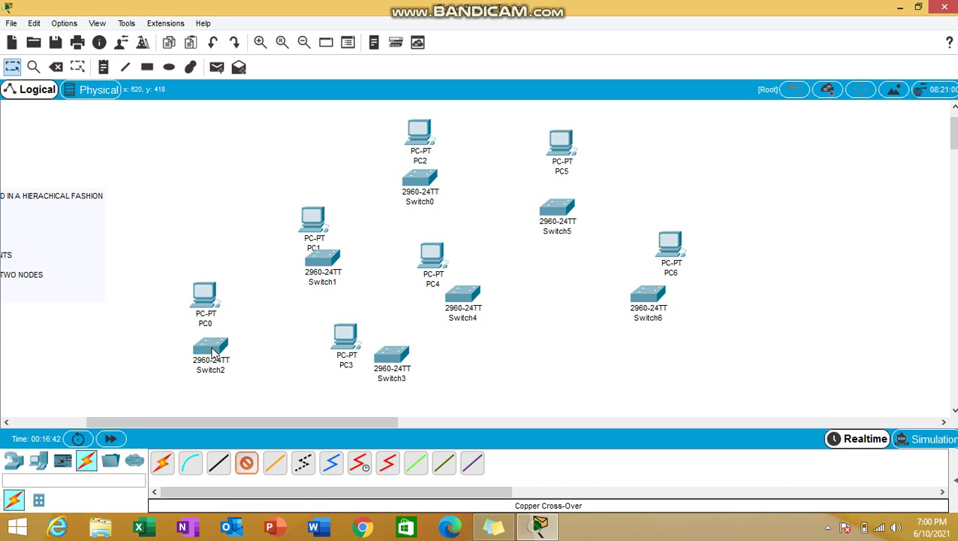
click(214, 353)
click(294, 27)
click(324, 261)
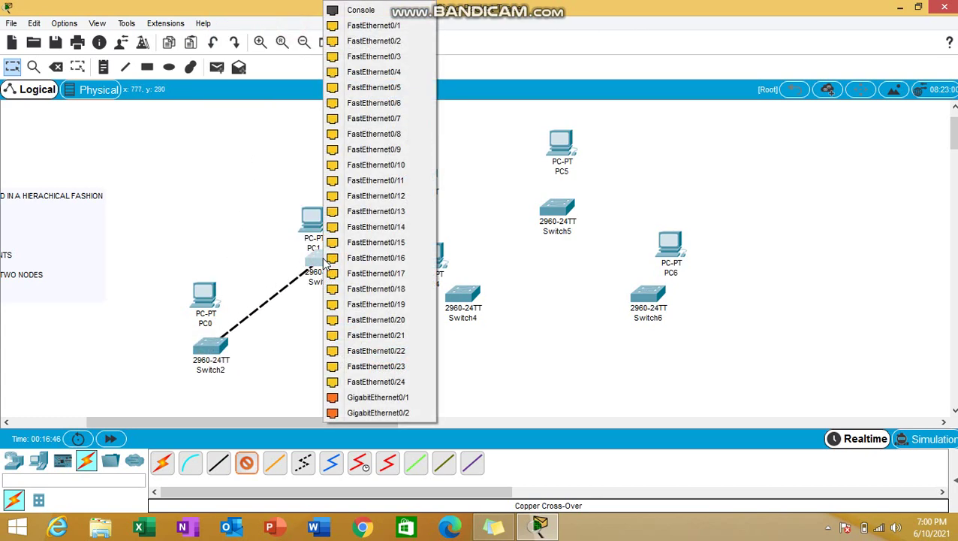
click(376, 25)
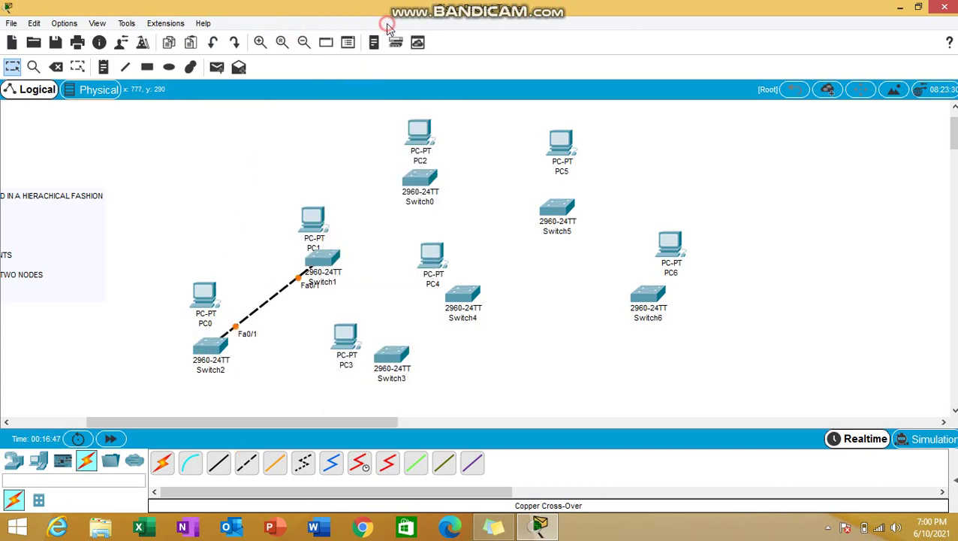
click(244, 465)
click(335, 259)
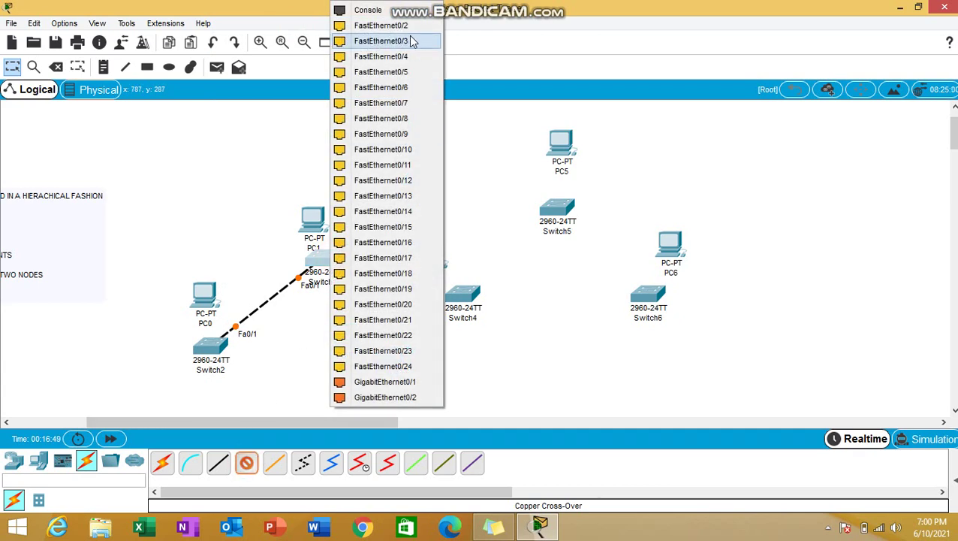
click(375, 26)
click(425, 180)
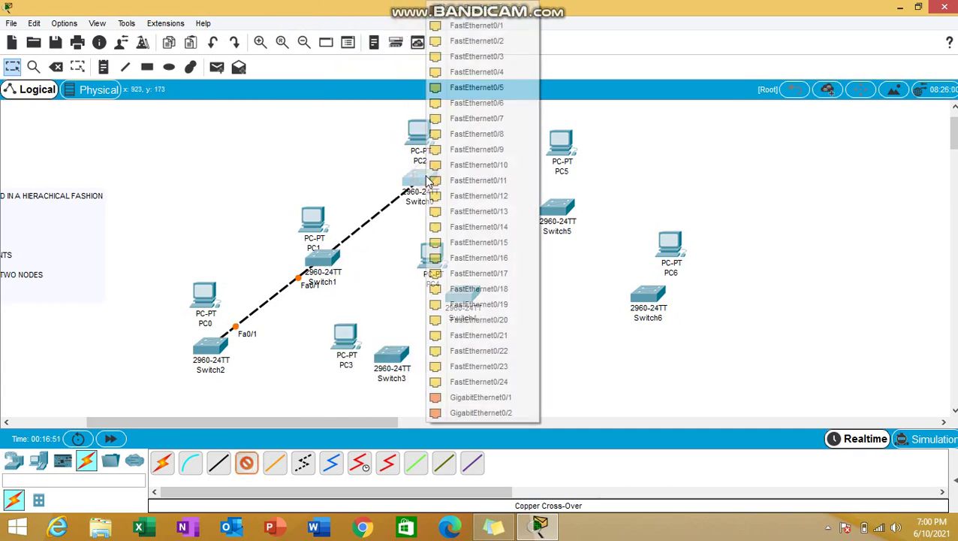
click(484, 27)
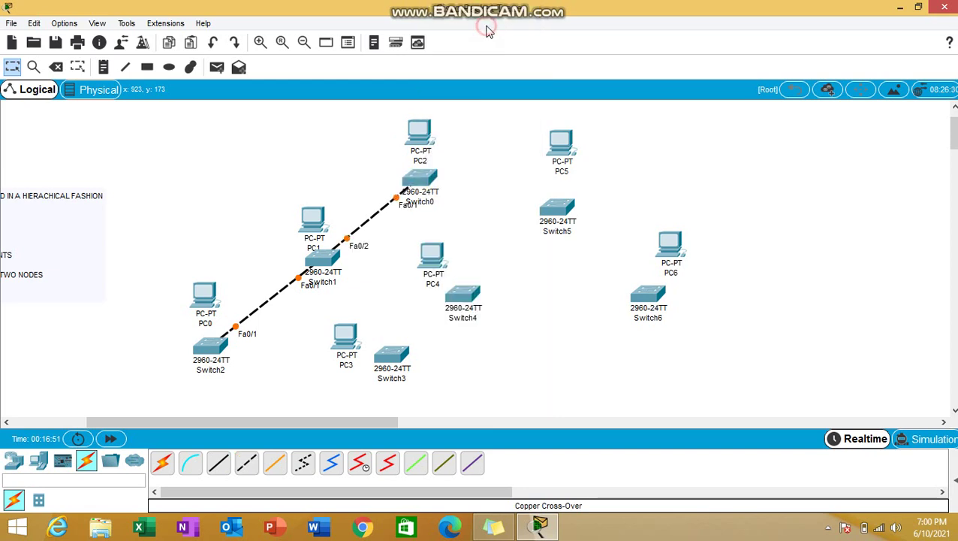
- Cross-over cable Switch0 to Switch5 and Switch5 to Switch6, then nudge Switch5
click(245, 466)
click(420, 188)
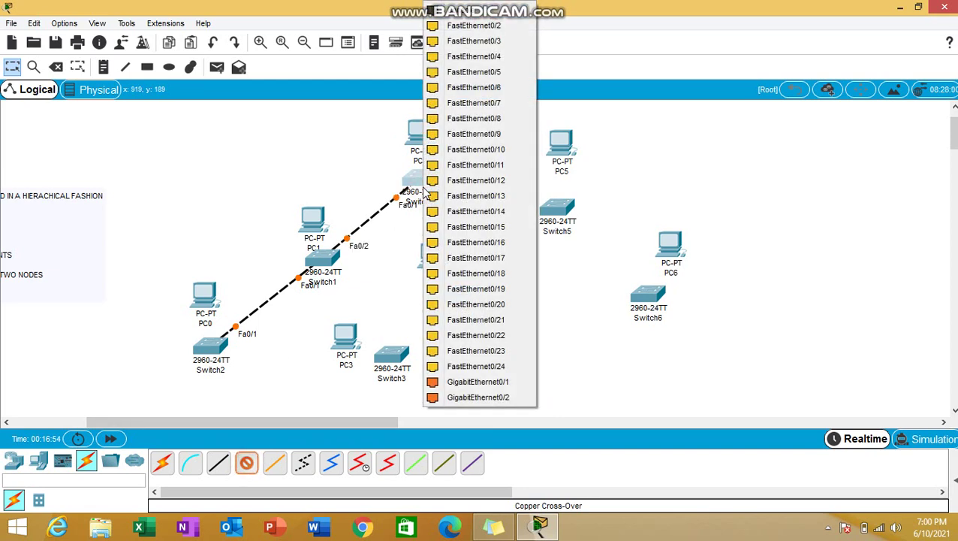
click(499, 28)
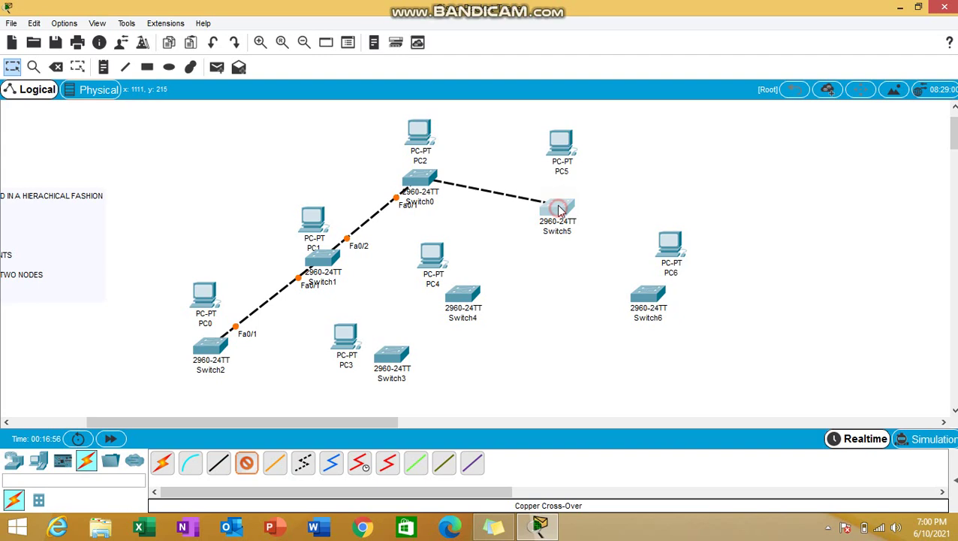
click(557, 209)
click(634, 26)
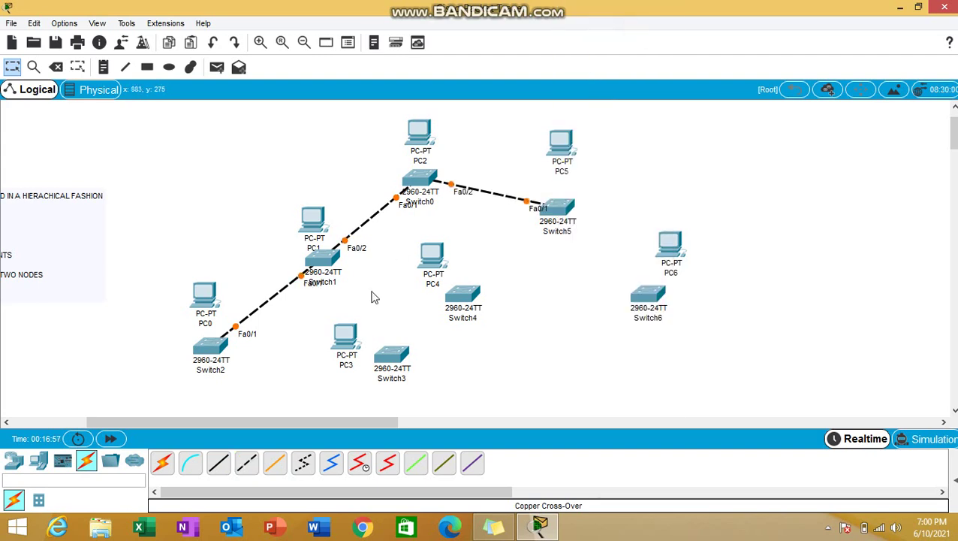
click(248, 468)
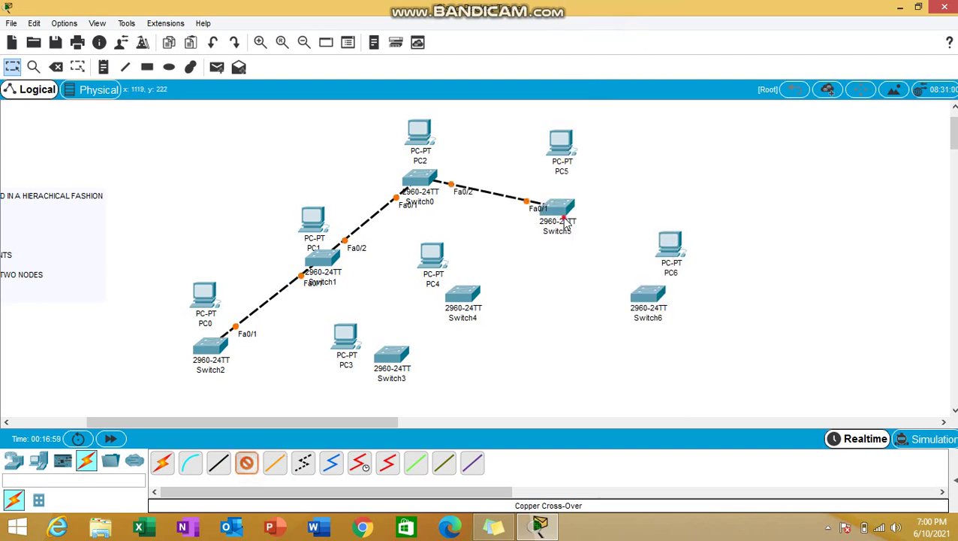
click(564, 216)
click(635, 26)
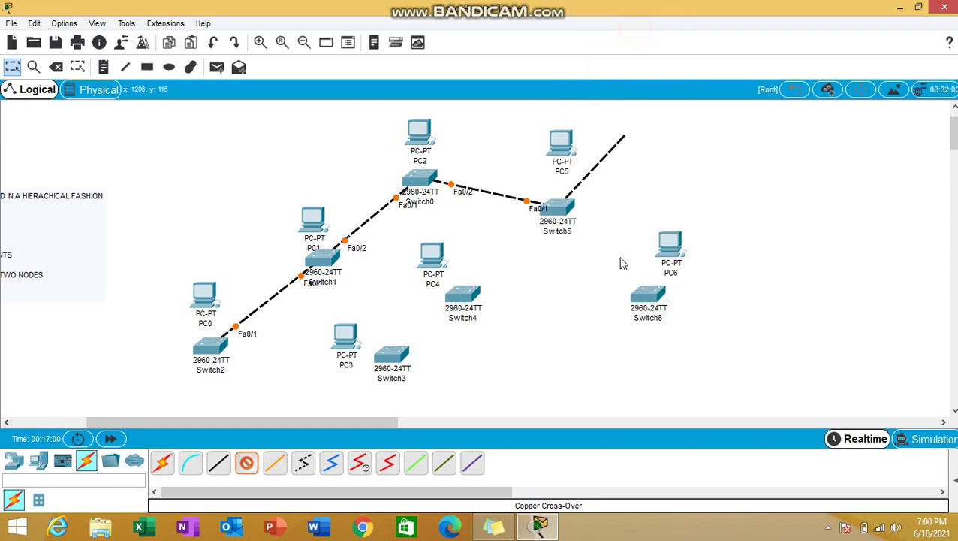
click(645, 295)
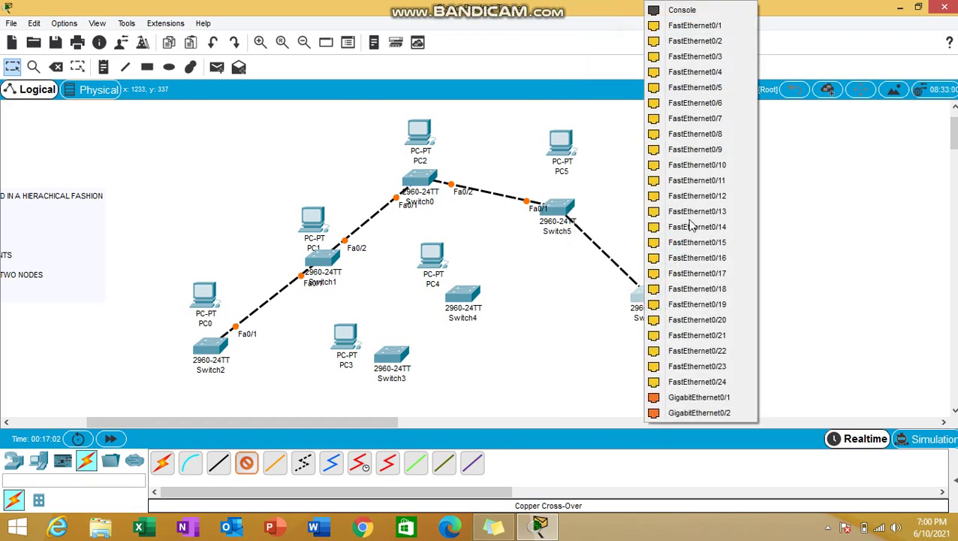
click(703, 30)
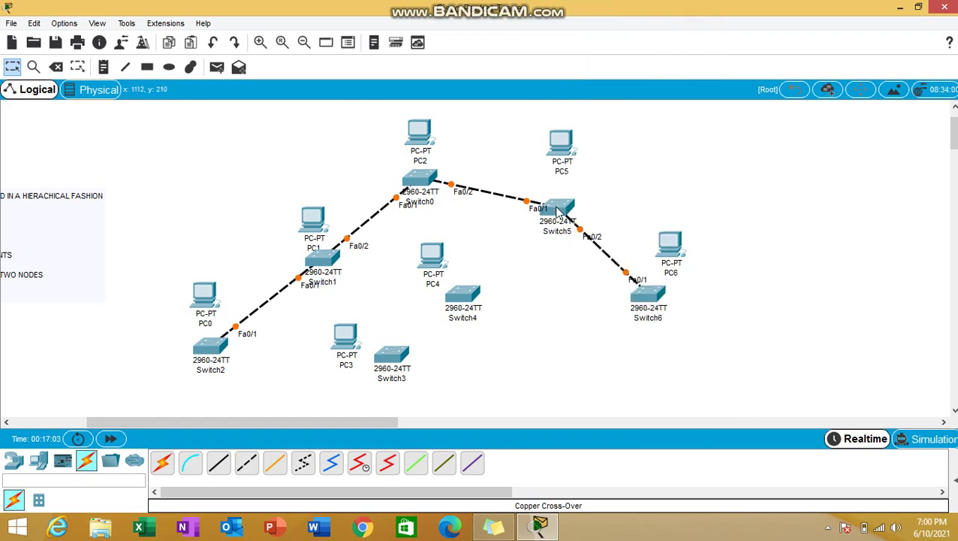
drag(556, 212, 543, 241)
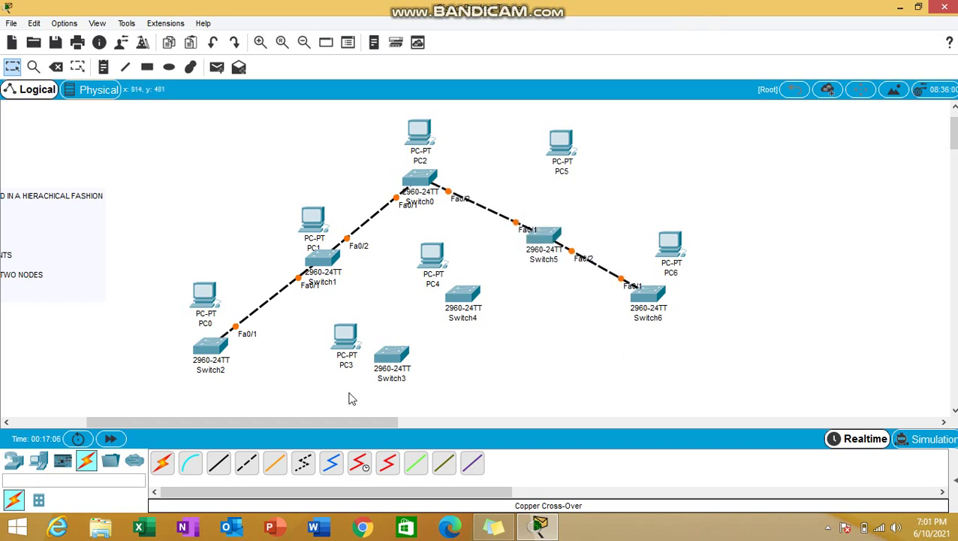
- Cross-over cable Switch3 Fa0/1 to Switch4 Fa0/1, and Switch4 Fa0/2 to Switch1 Fa0/3
click(245, 464)
click(390, 357)
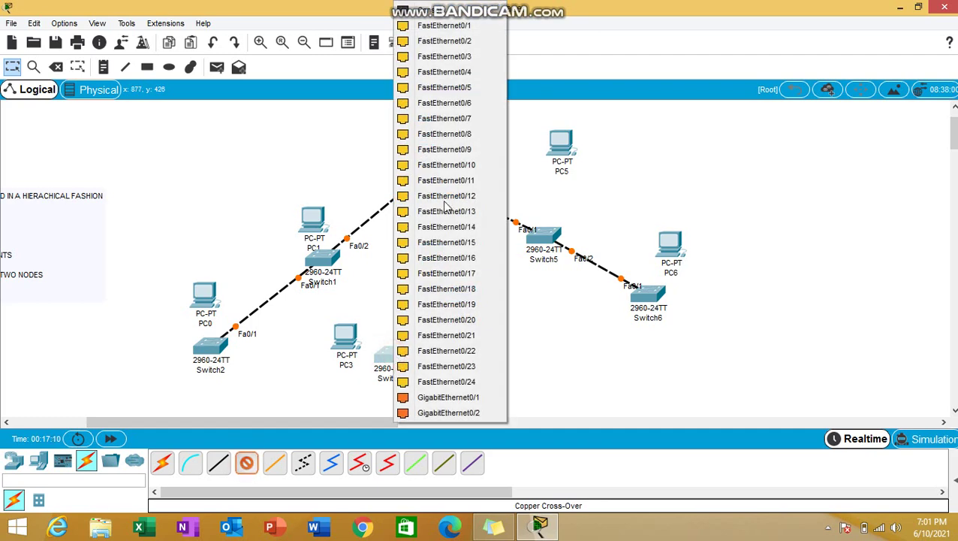
click(443, 25)
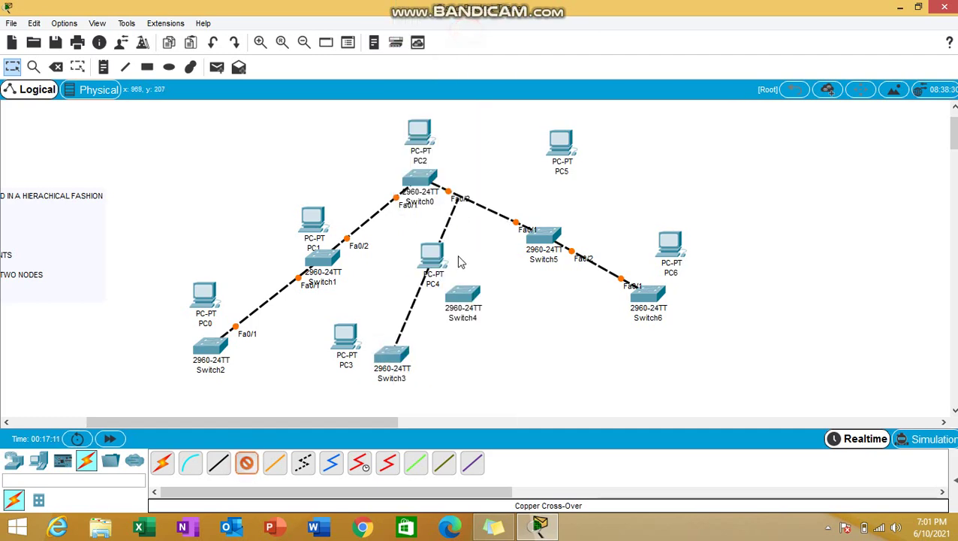
click(461, 295)
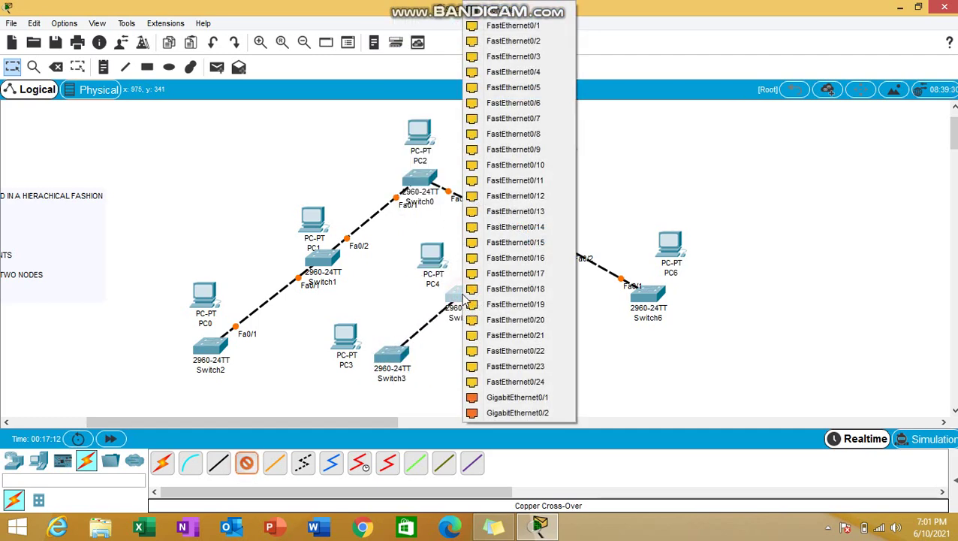
click(515, 27)
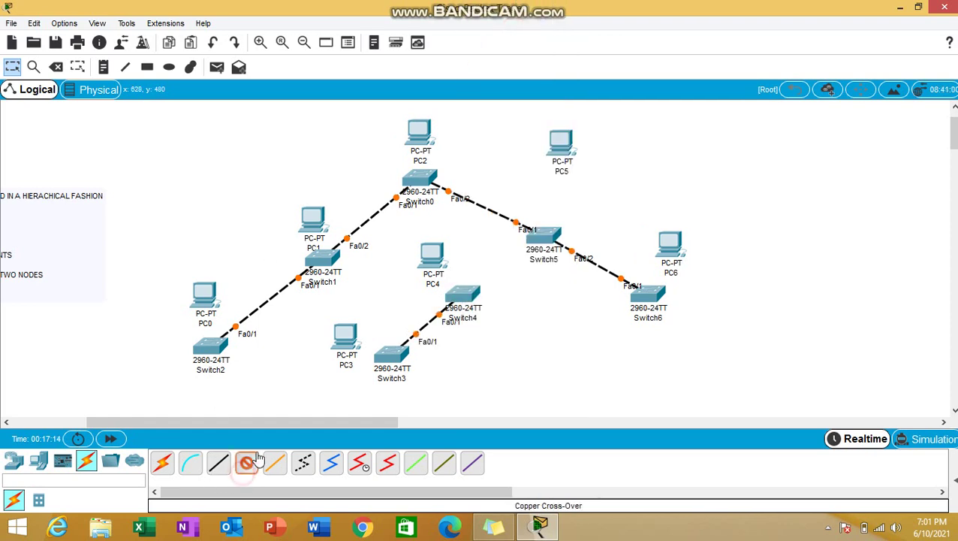
click(462, 297)
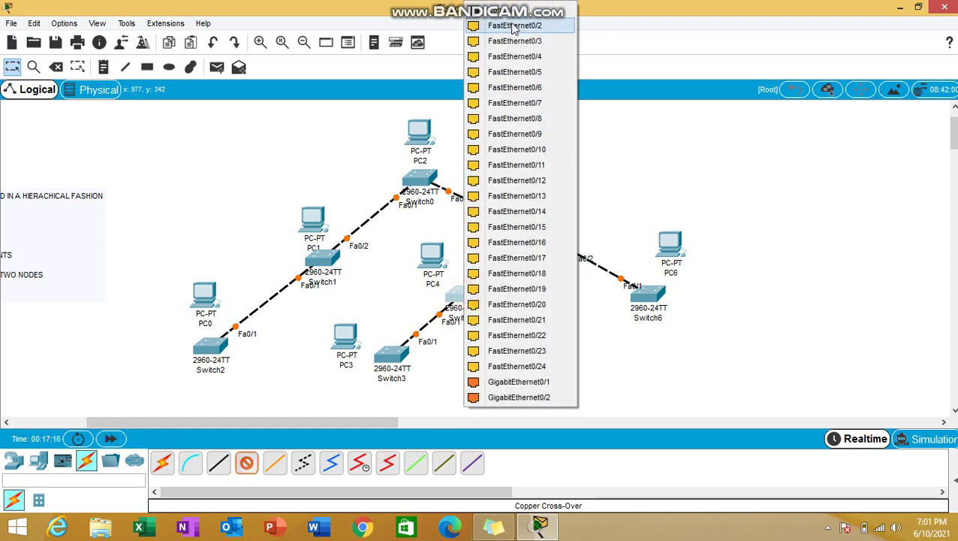
click(515, 27)
click(323, 264)
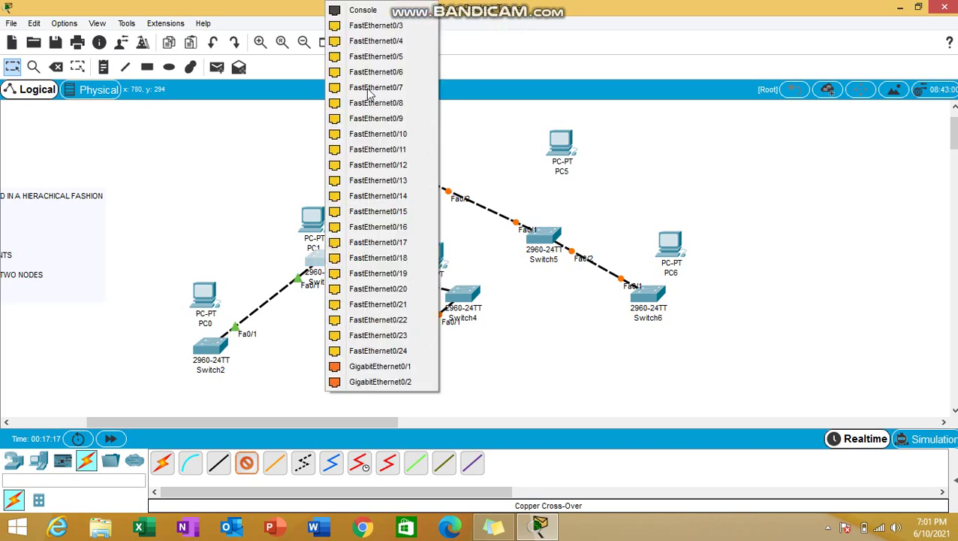
click(375, 26)
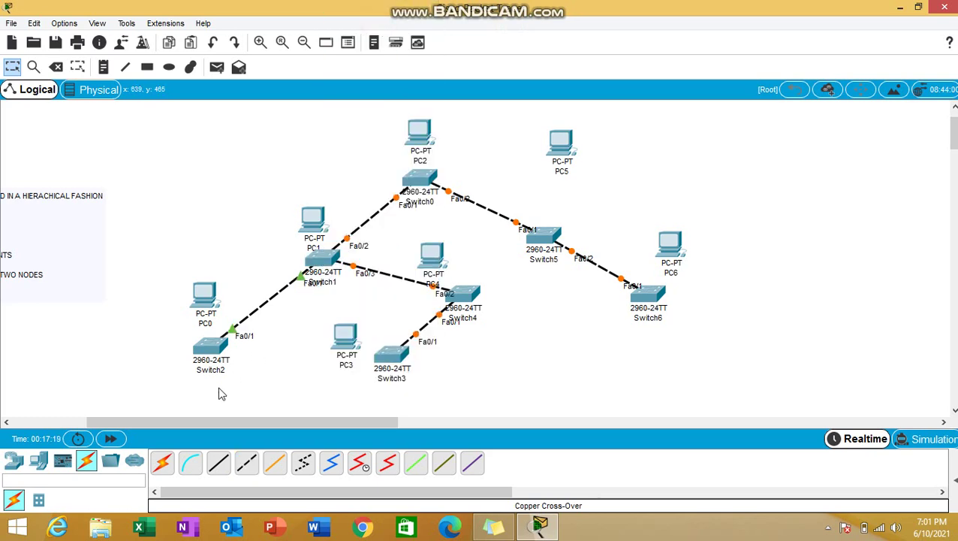
- Straight-through cable PC0 to Switch2 and PC1 to Switch1
click(219, 461)
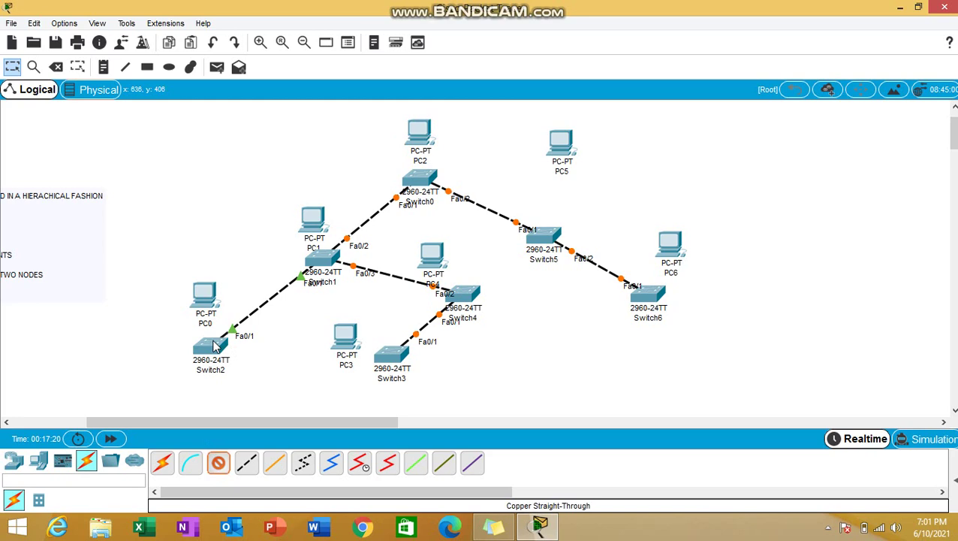
click(215, 347)
click(277, 26)
click(204, 295)
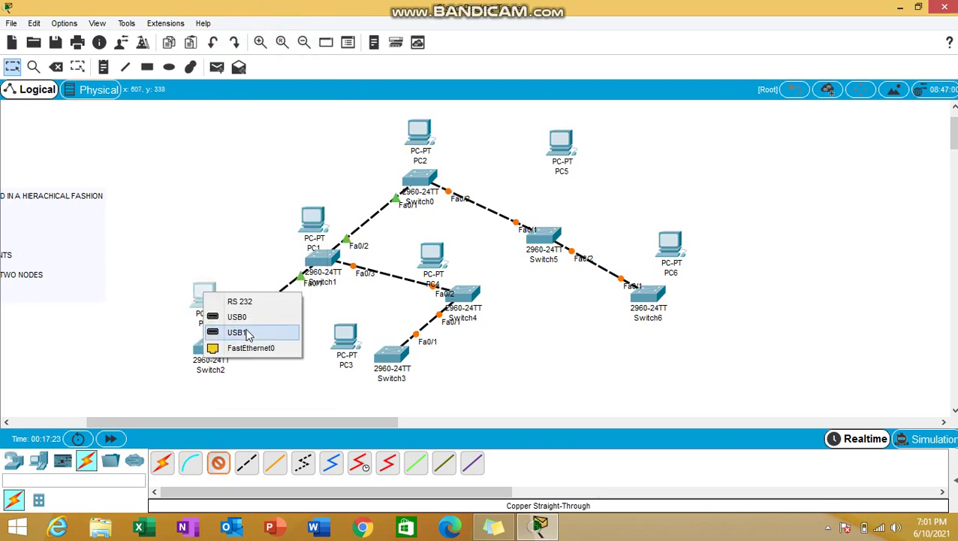
click(256, 348)
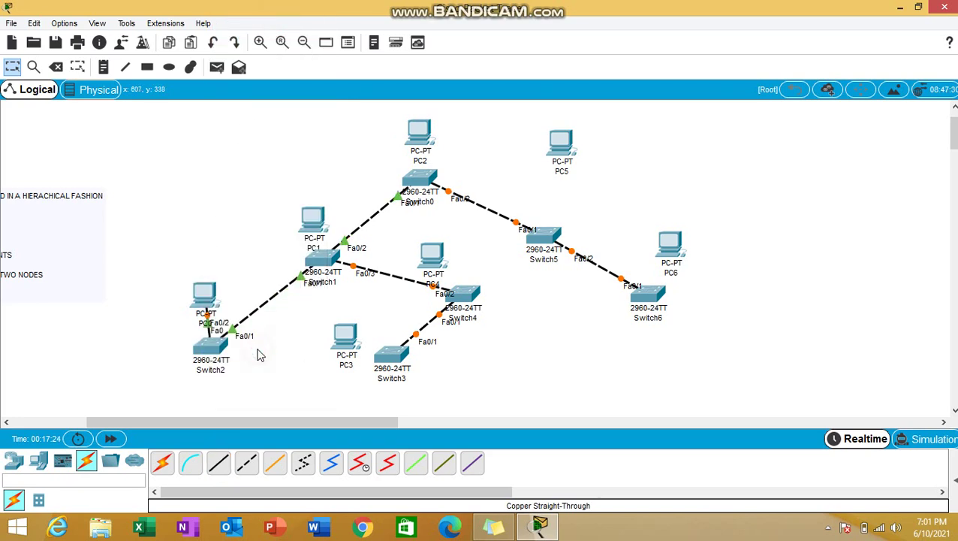
click(218, 464)
click(321, 261)
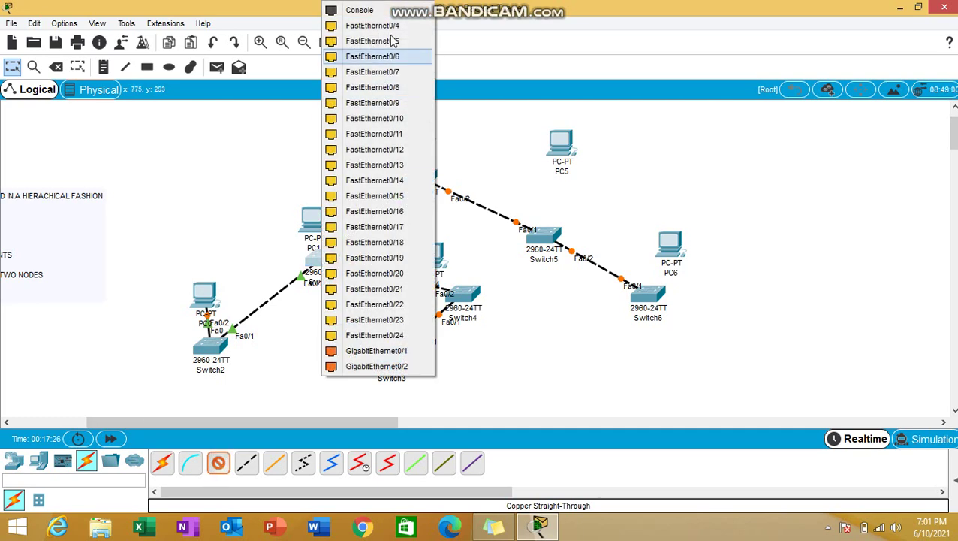
click(373, 25)
click(316, 219)
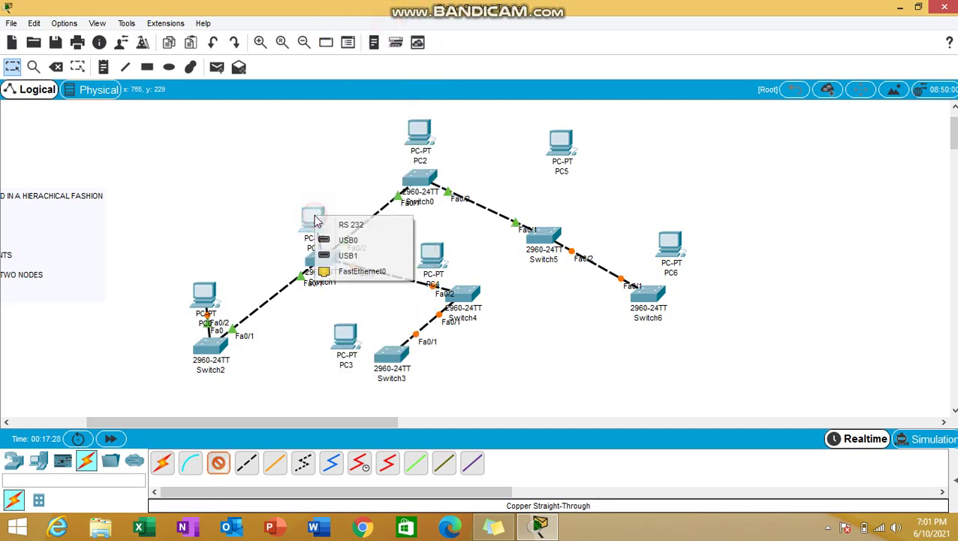
click(334, 272)
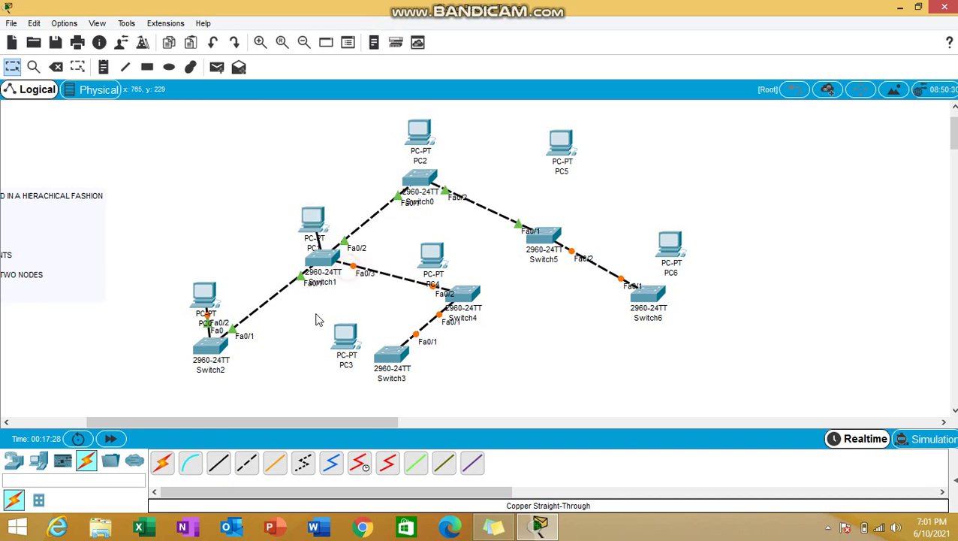
- Cable PC2 to Switch0 Fa0/3 and PC3's FastEthernet0 to Switch3
click(218, 463)
click(422, 177)
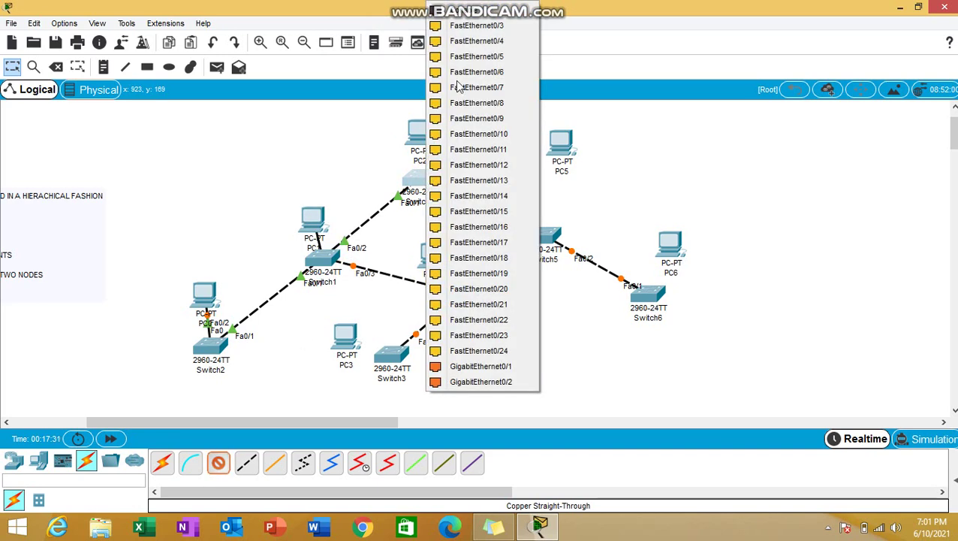
click(469, 27)
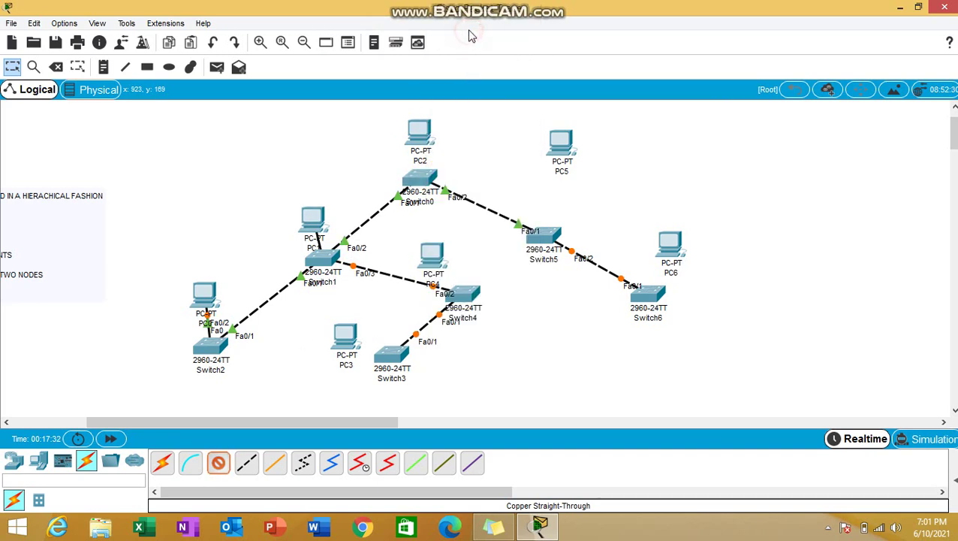
click(422, 136)
click(428, 187)
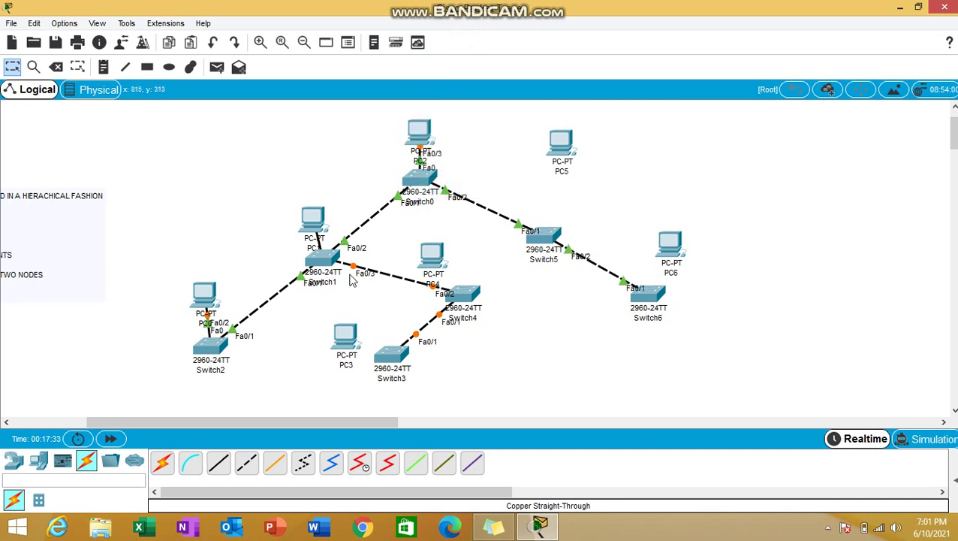
click(217, 463)
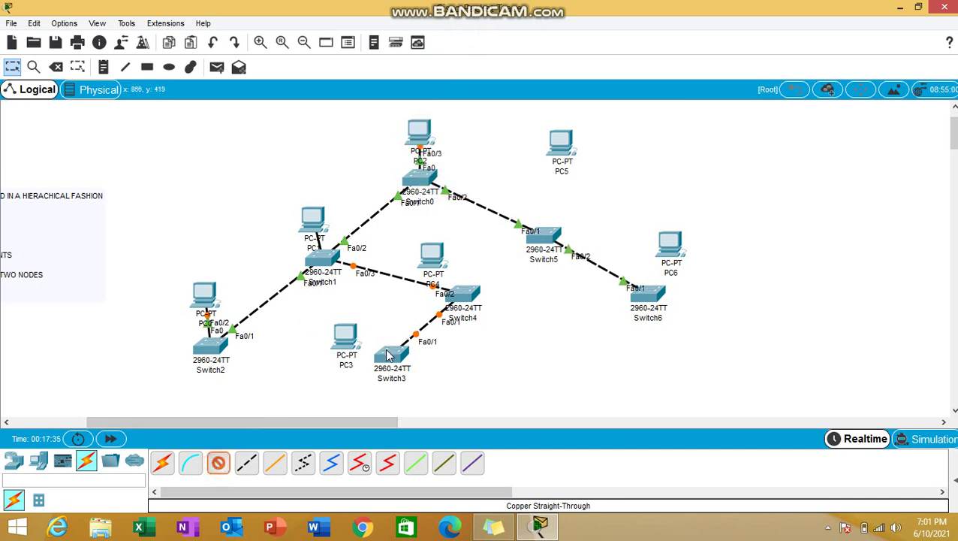
click(389, 356)
click(421, 24)
click(346, 337)
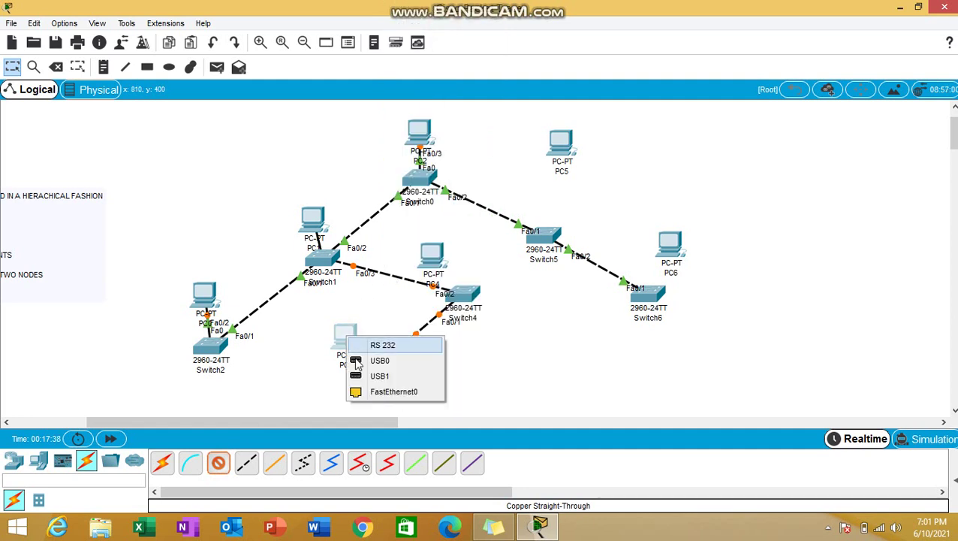
click(383, 391)
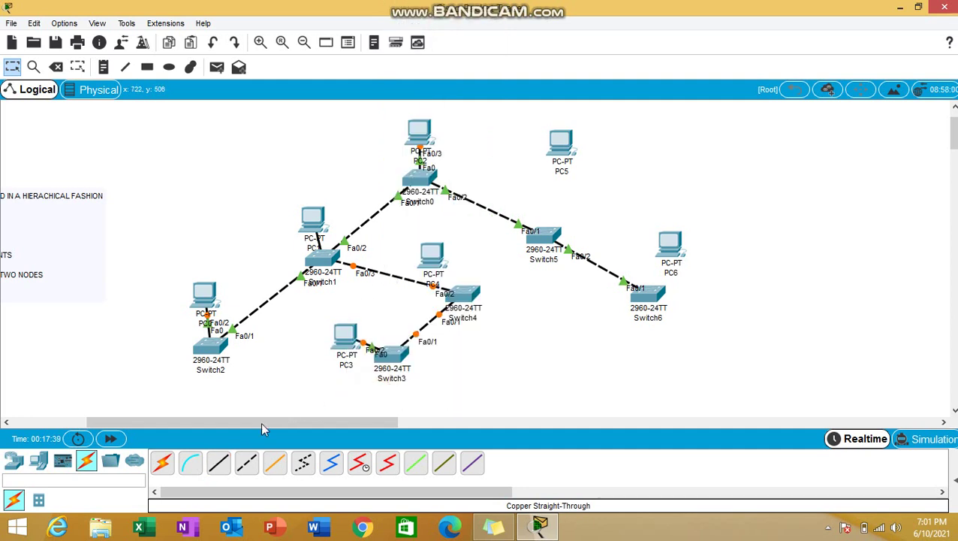
- Cable PC4 to Switch4 Fa0/3 and PC5 to Switch5 Fa0/3
click(218, 462)
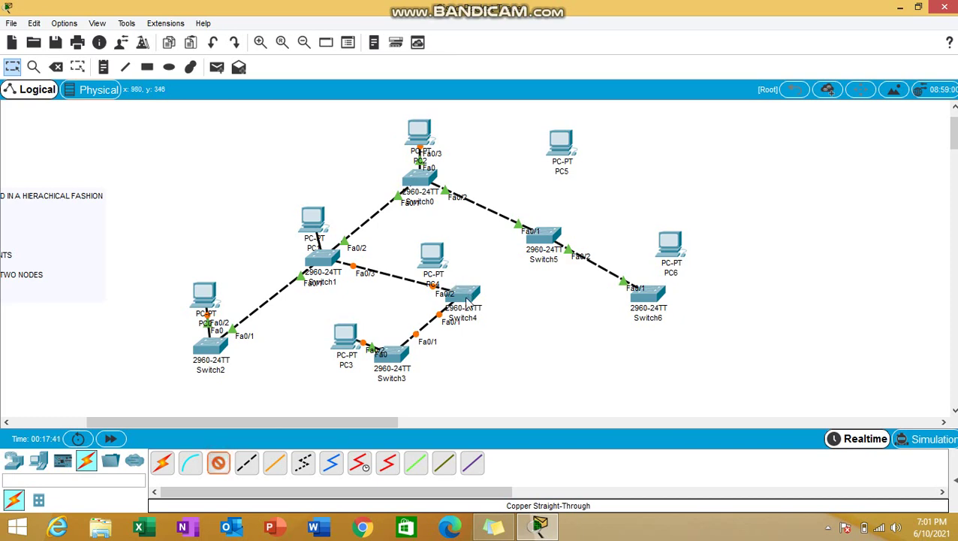
click(466, 301)
click(492, 26)
click(435, 253)
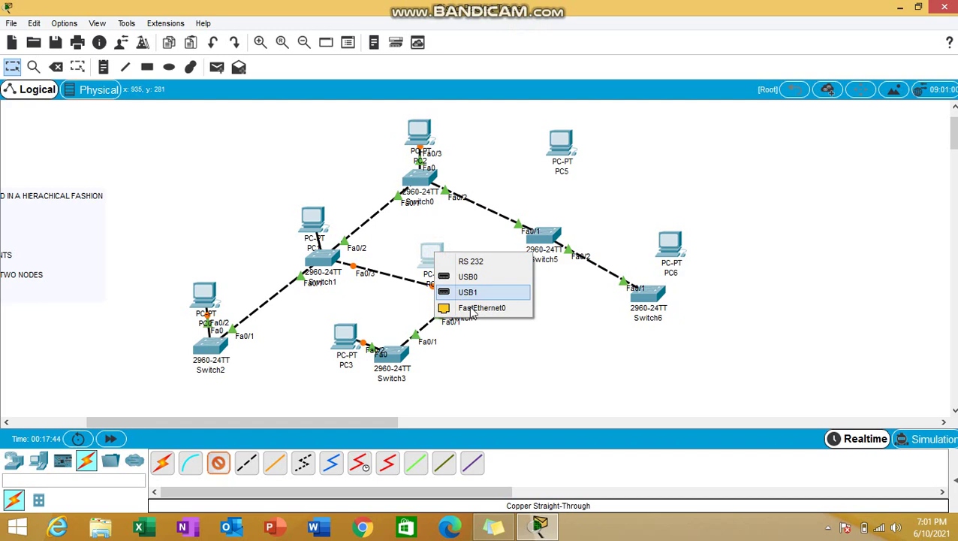
click(471, 308)
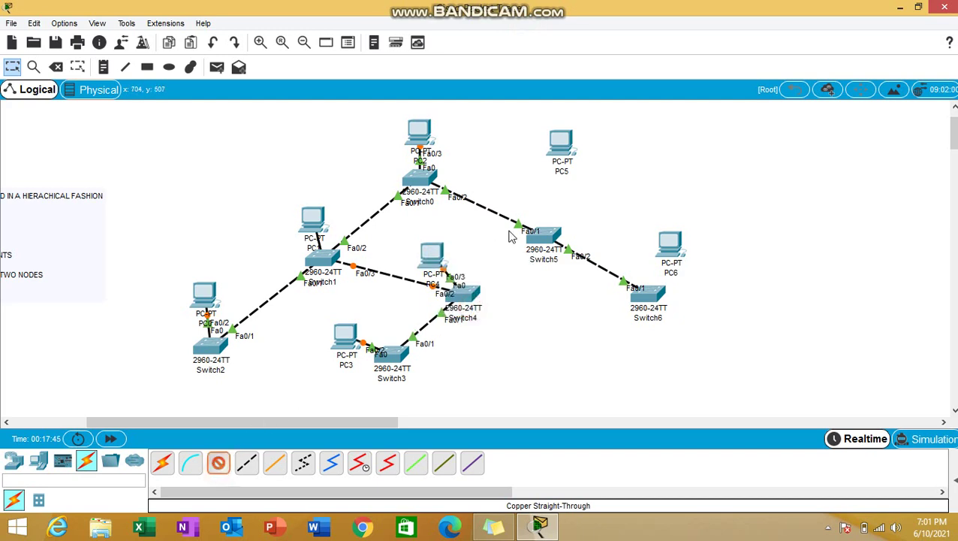
click(550, 235)
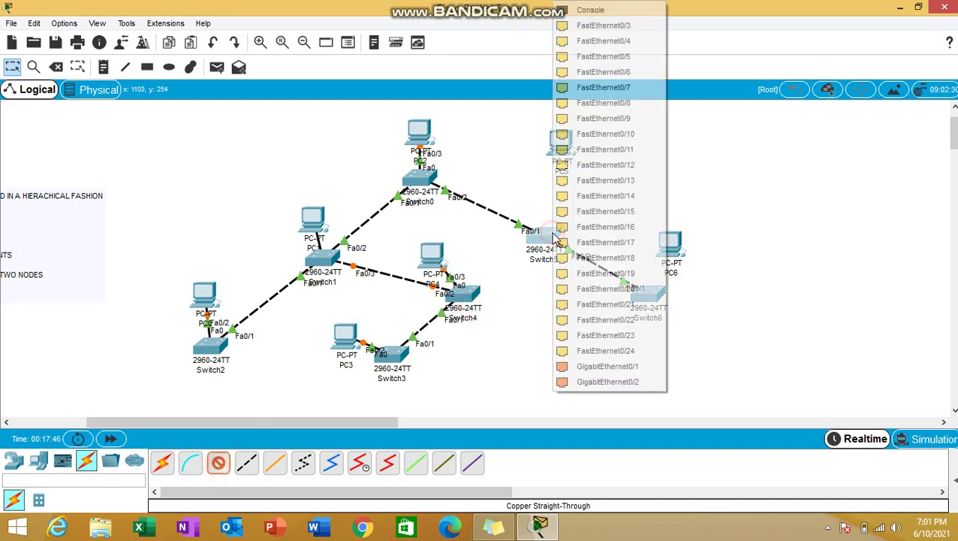
click(617, 25)
click(560, 141)
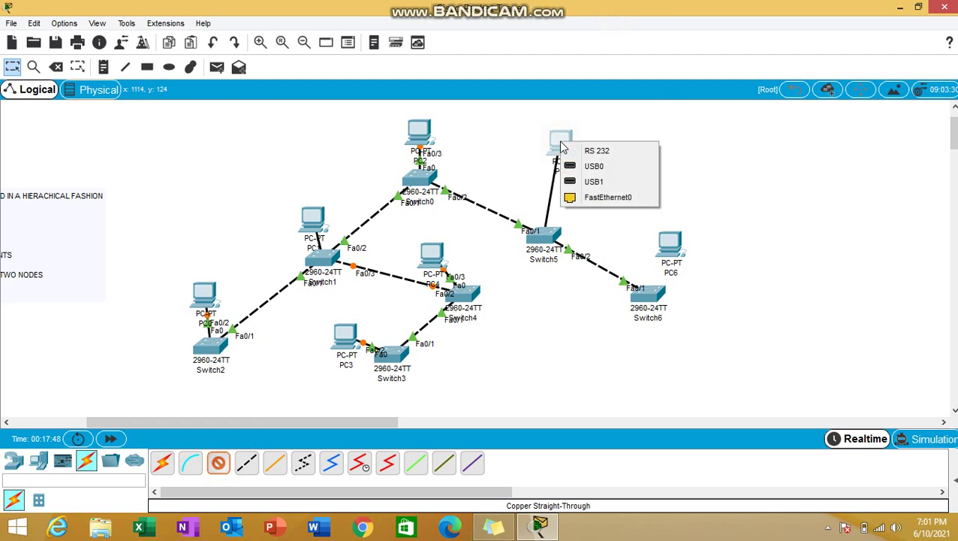
click(604, 197)
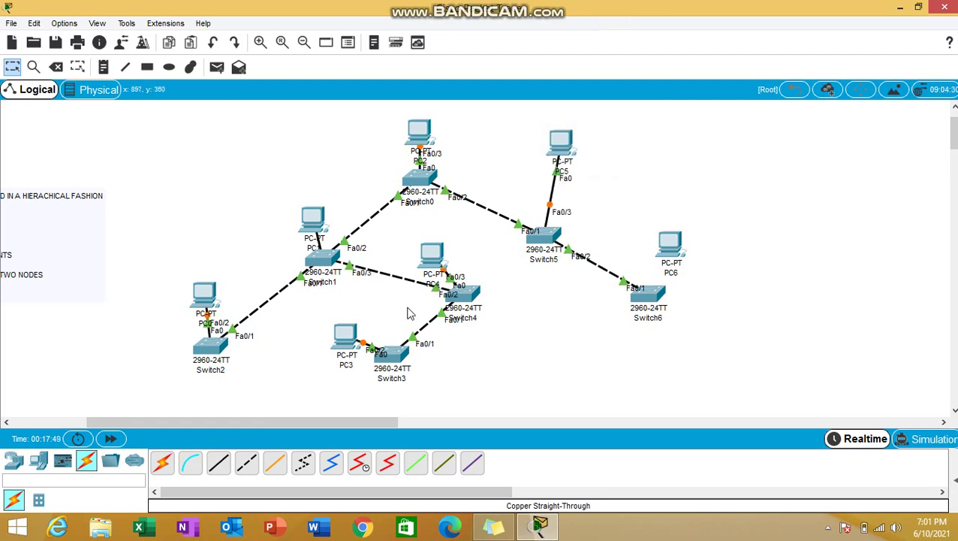
- Connect PC6's FastEthernet0 to Switch6 Fa0/2 with a straight-through cable
click(217, 463)
click(650, 293)
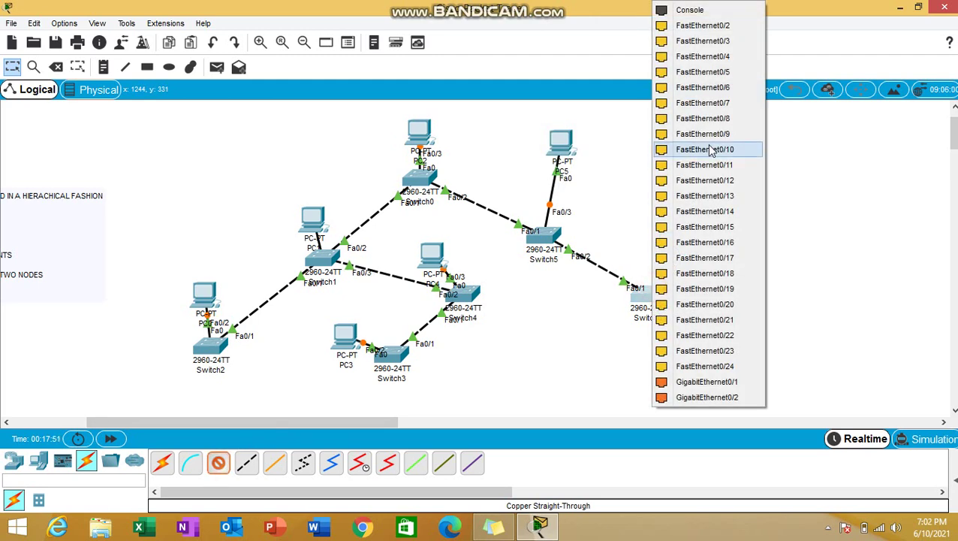
click(716, 28)
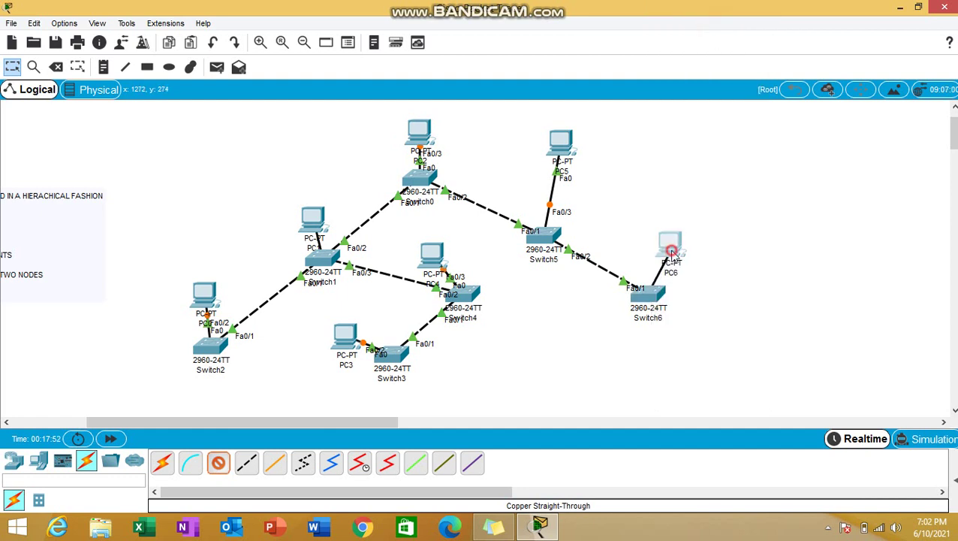
click(669, 249)
click(696, 308)
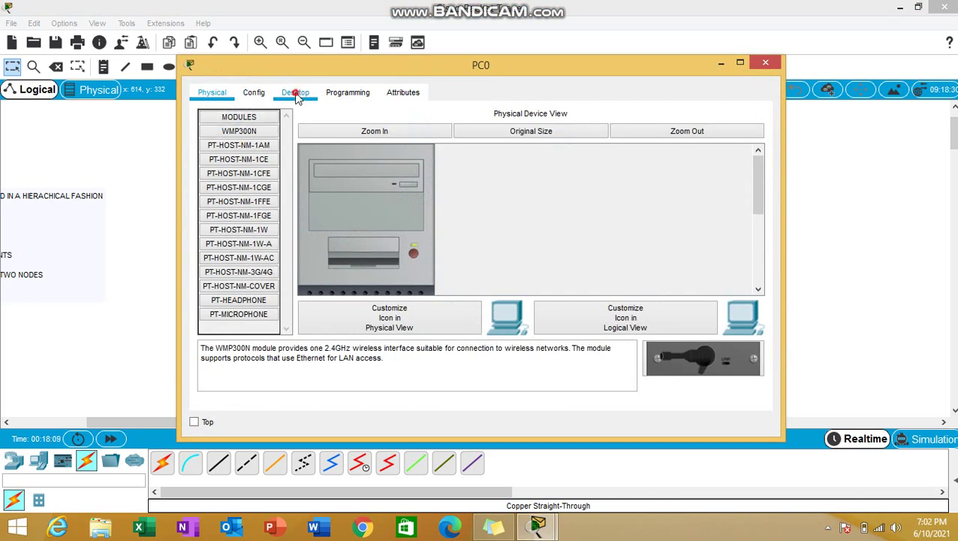
- Give PC0 static IP 10.0.0.1 with mask 255.0.0.0
click(297, 91)
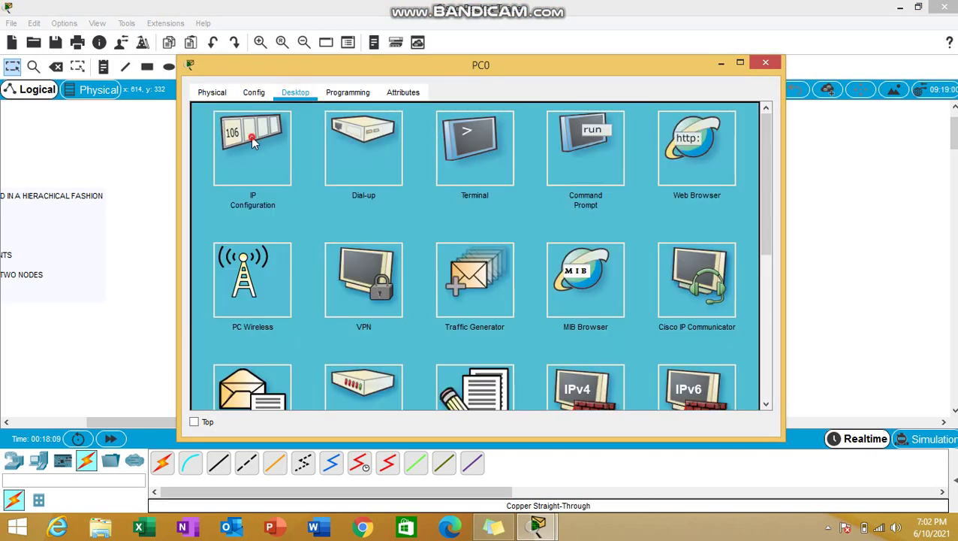
click(252, 143)
click(403, 131)
text(10.0.0.1)
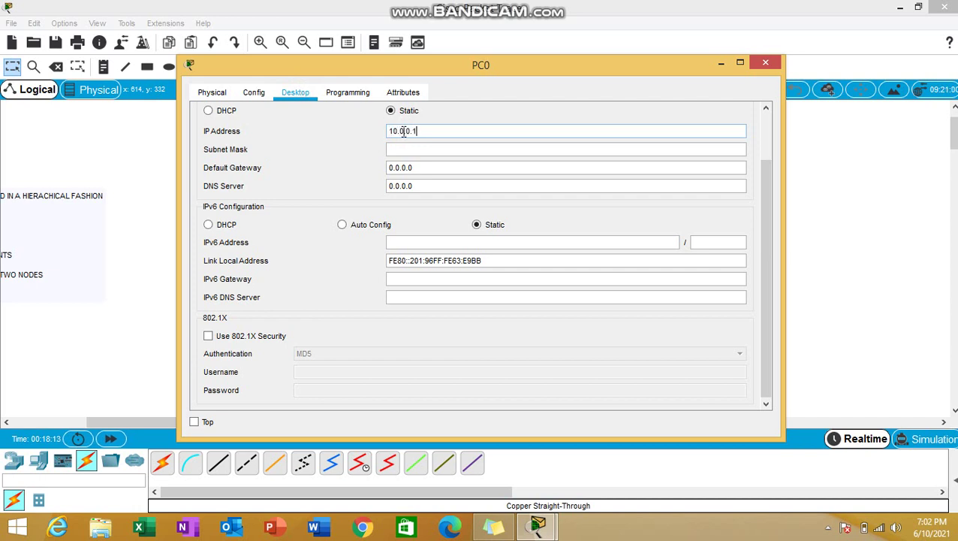
key(Tab)
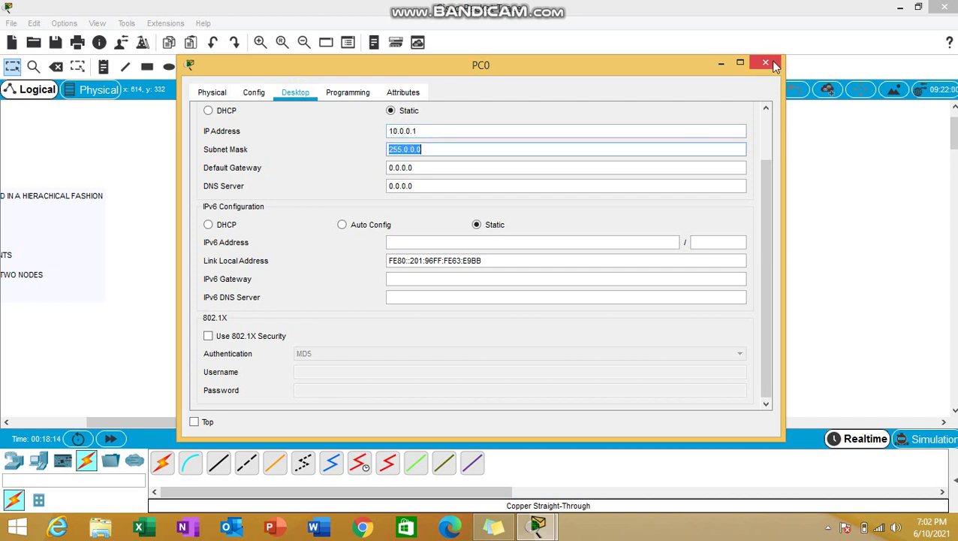
click(766, 63)
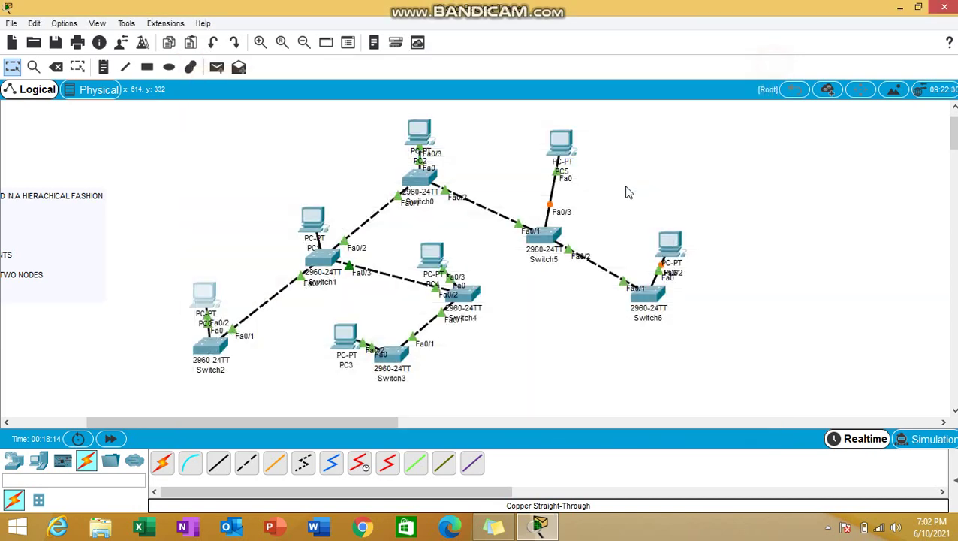
- Give PC1 static IP 10.0.0.2 with mask 255.0.0.0
click(316, 218)
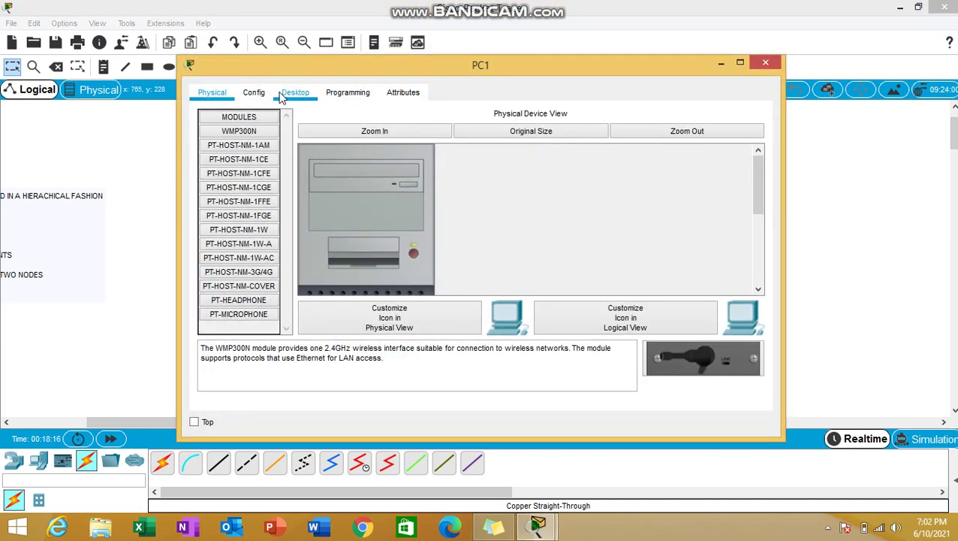
click(288, 96)
click(249, 152)
click(438, 133)
text(10.0.0.)
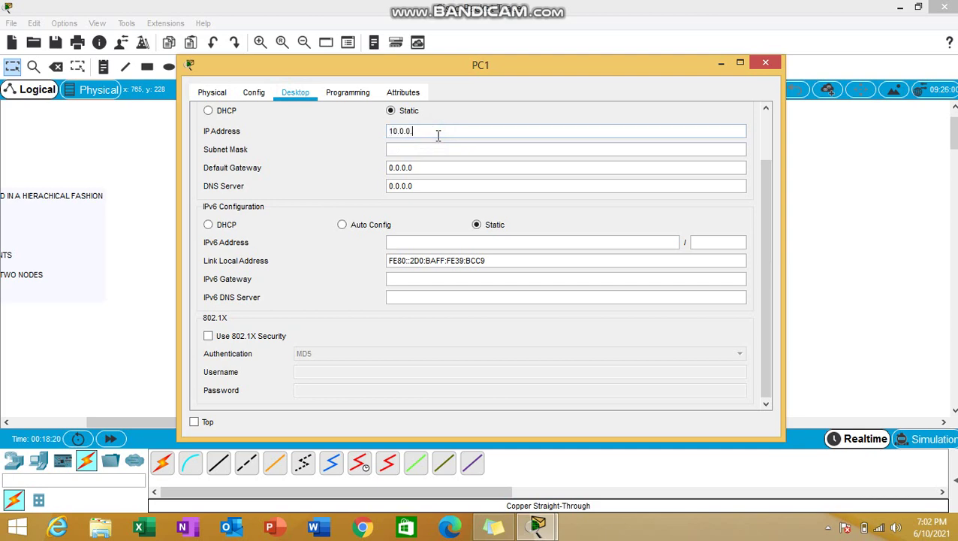
text(2)
key(Tab)
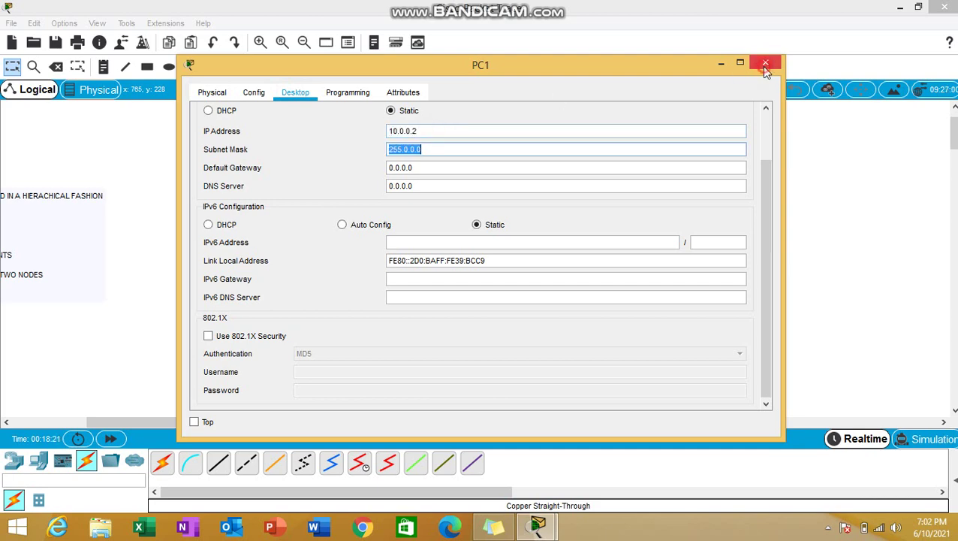
click(765, 63)
- Give PC2 static IP 10.0.0.3 with mask 255.0.0.0
click(419, 132)
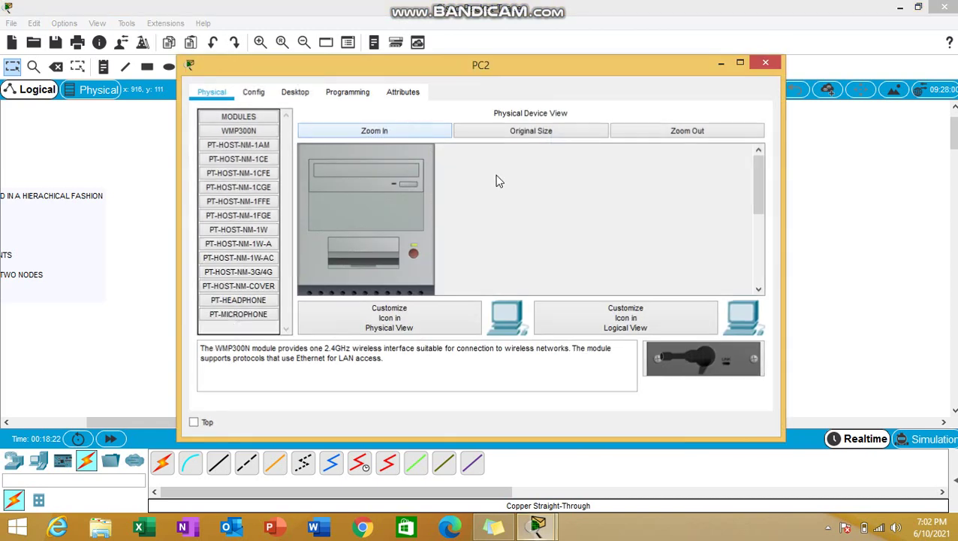
click(295, 92)
click(259, 149)
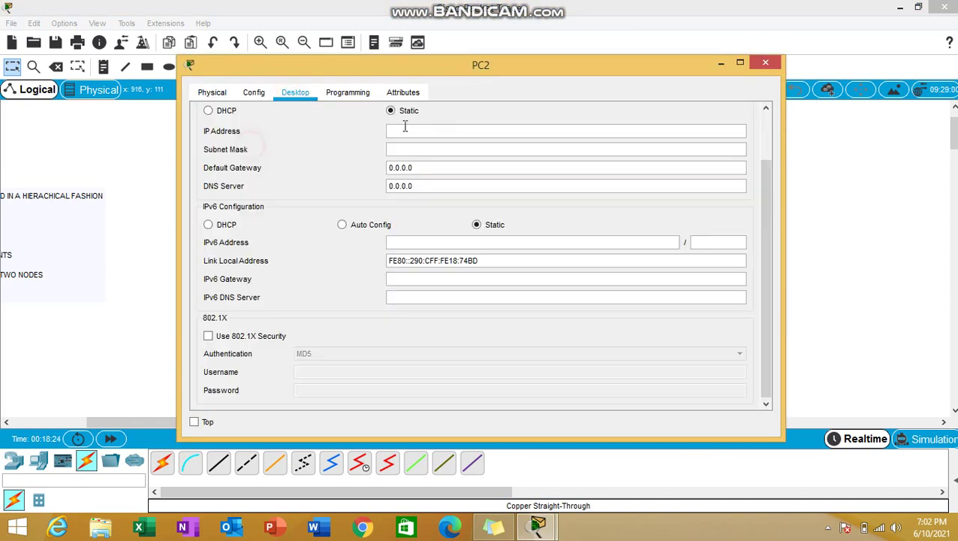
click(443, 130)
text(3)
key(Tab)
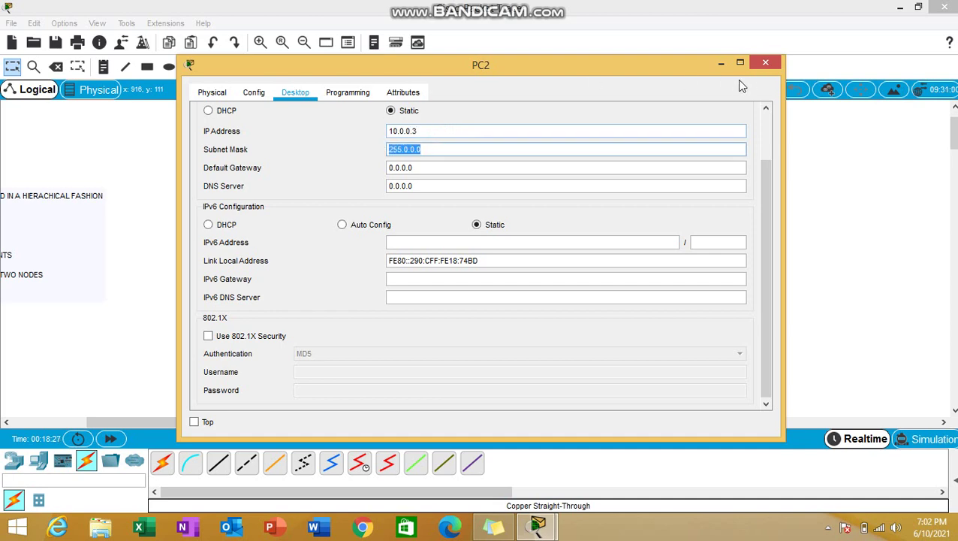
click(765, 62)
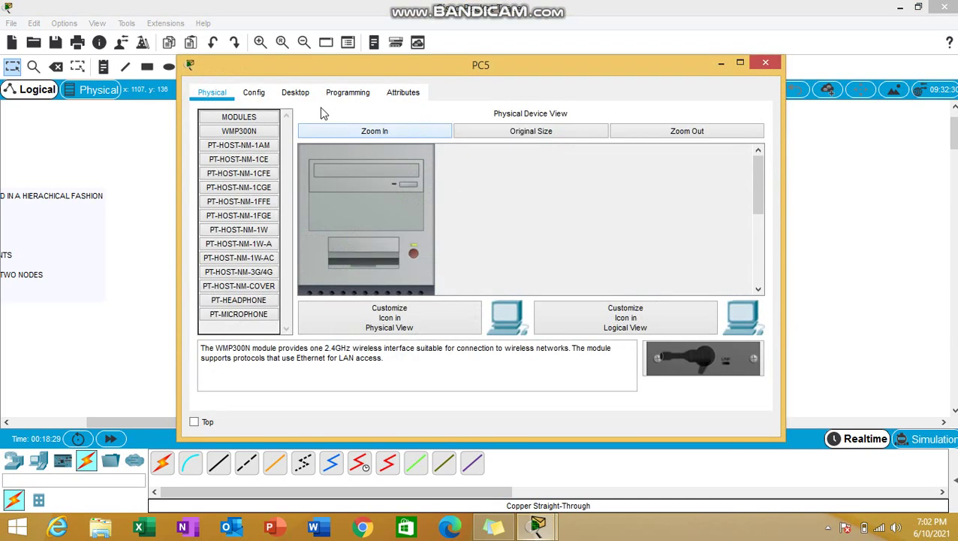
- Give PC5 static IP 10.0.0.4 with mask 255.0.0.0
click(295, 91)
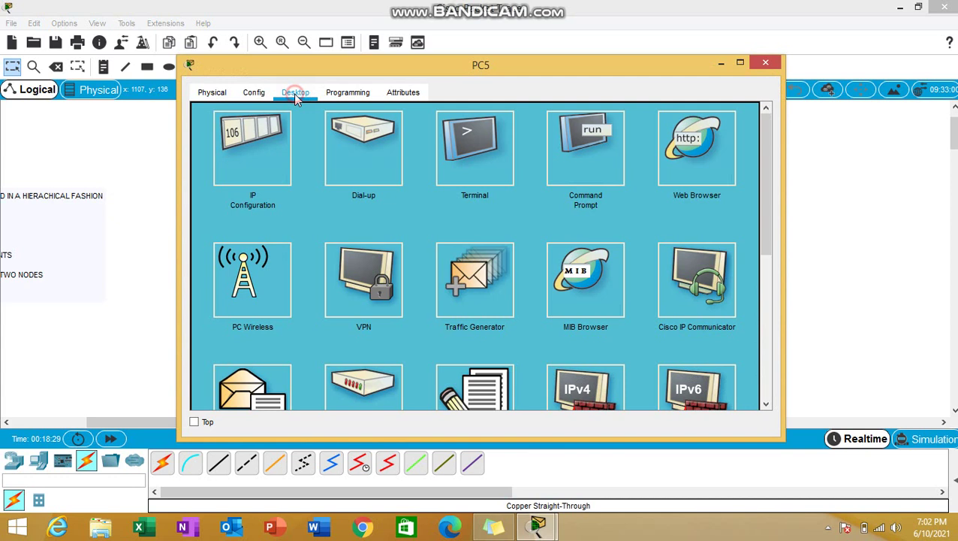
click(257, 151)
click(492, 131)
text(10.0.0.)
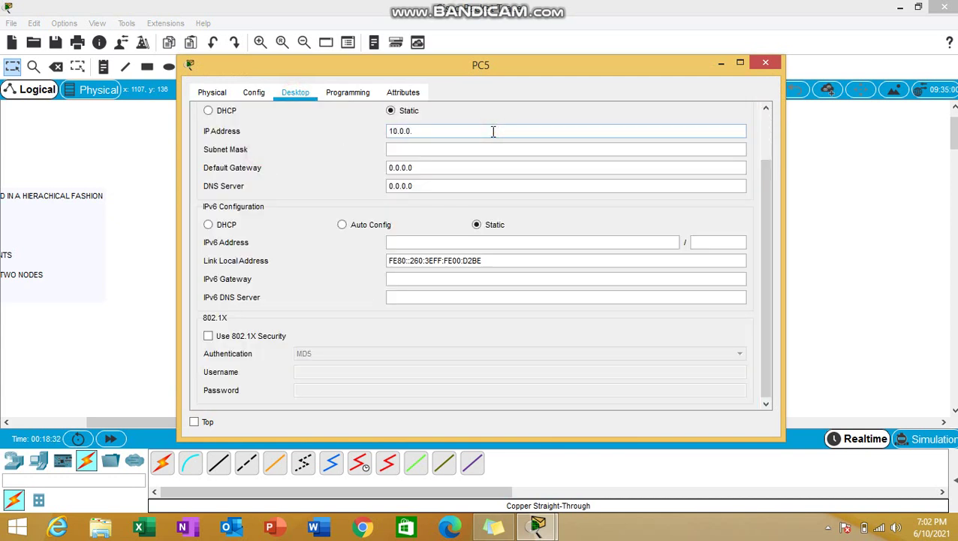
text(4)
key(Tab)
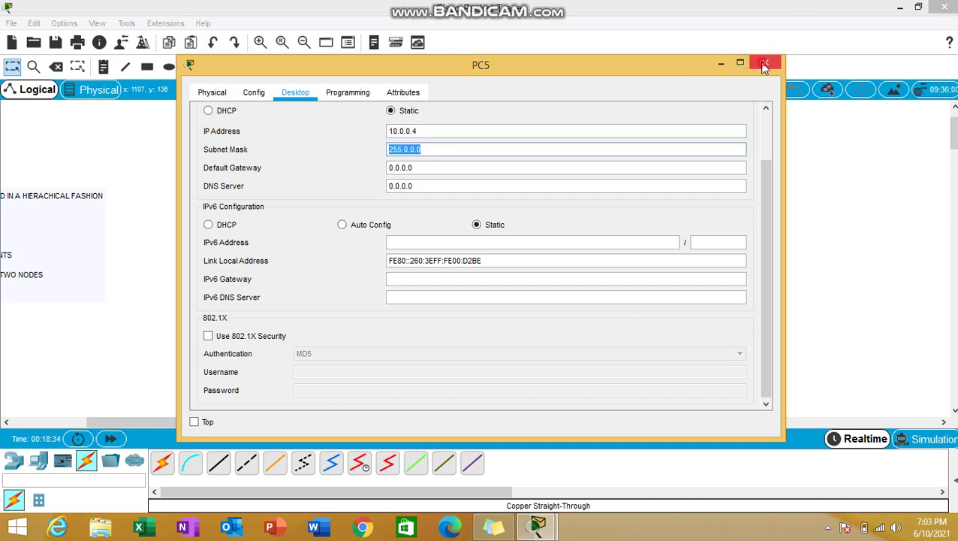
click(764, 66)
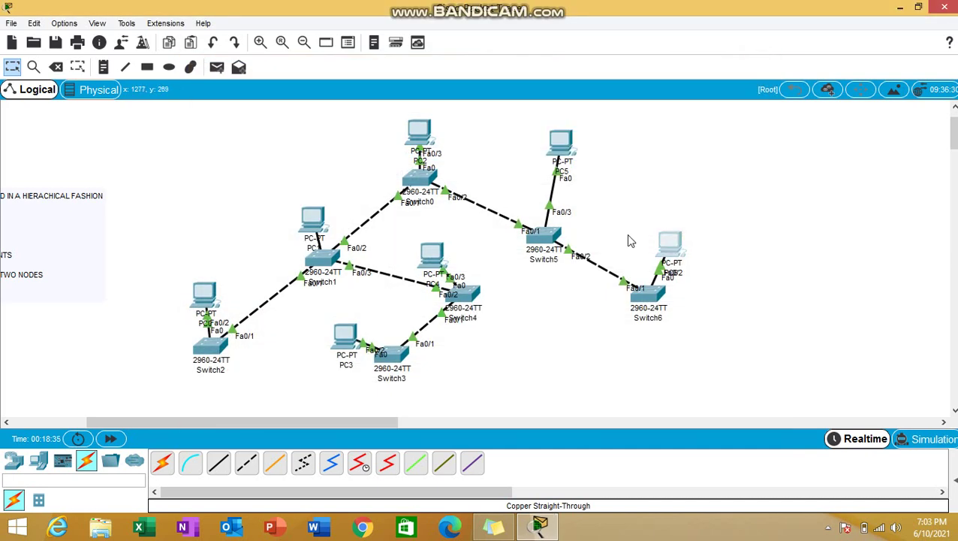
- Give PC6 static IP 10.0.0.5 with mask 255.0.0.0
click(670, 244)
click(295, 92)
click(252, 139)
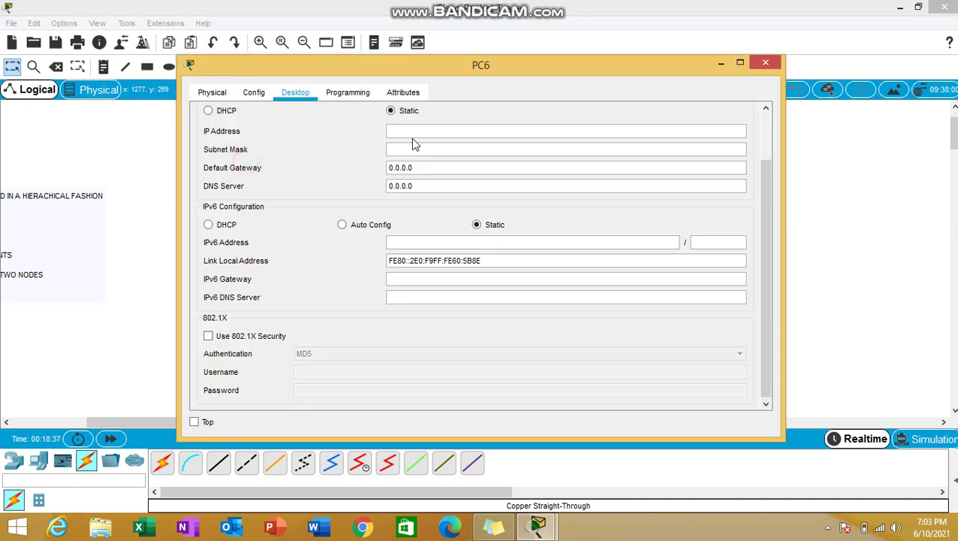
click(429, 131)
text(1)
text(0.0.0.5)
key(Tab)
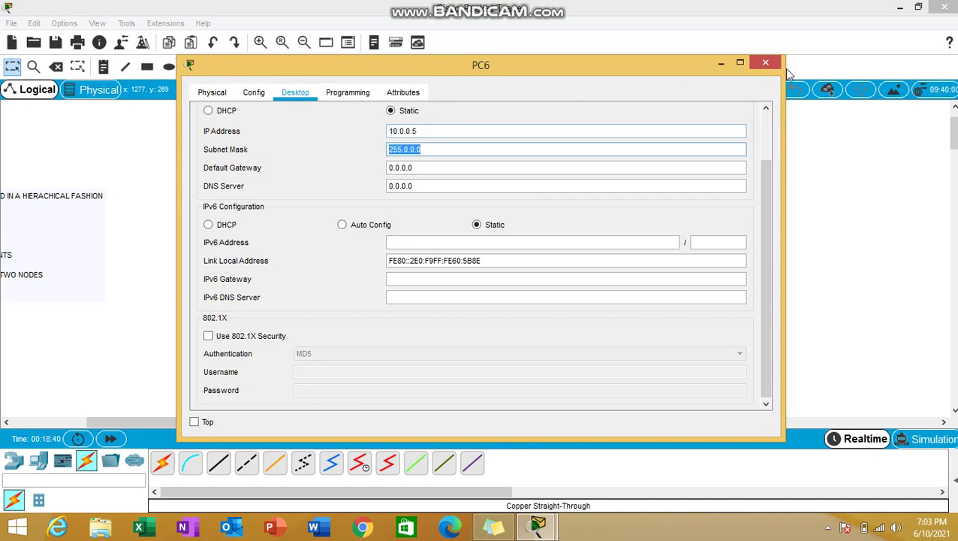
click(764, 63)
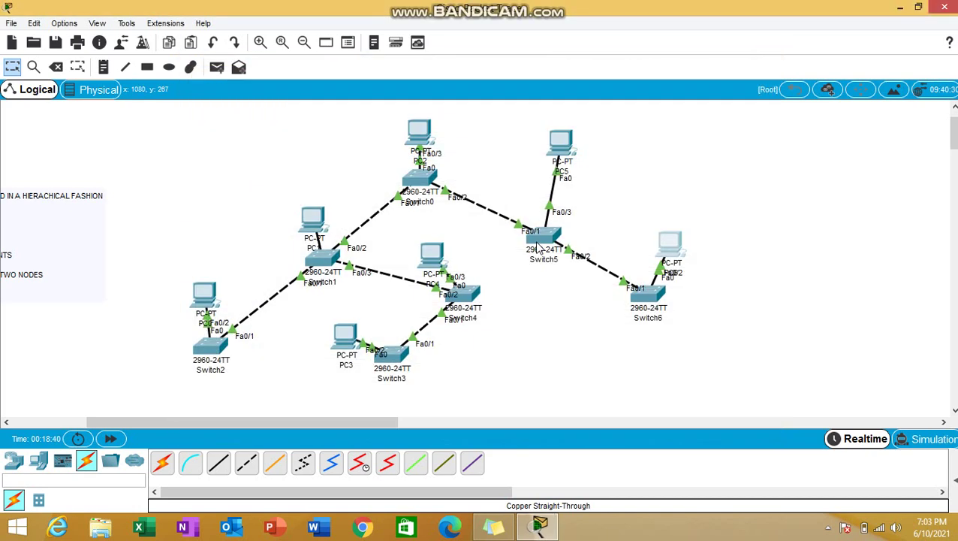
- Give PC4 static IP 10.0.0.6 with mask 255.0.0.0
click(430, 257)
click(289, 97)
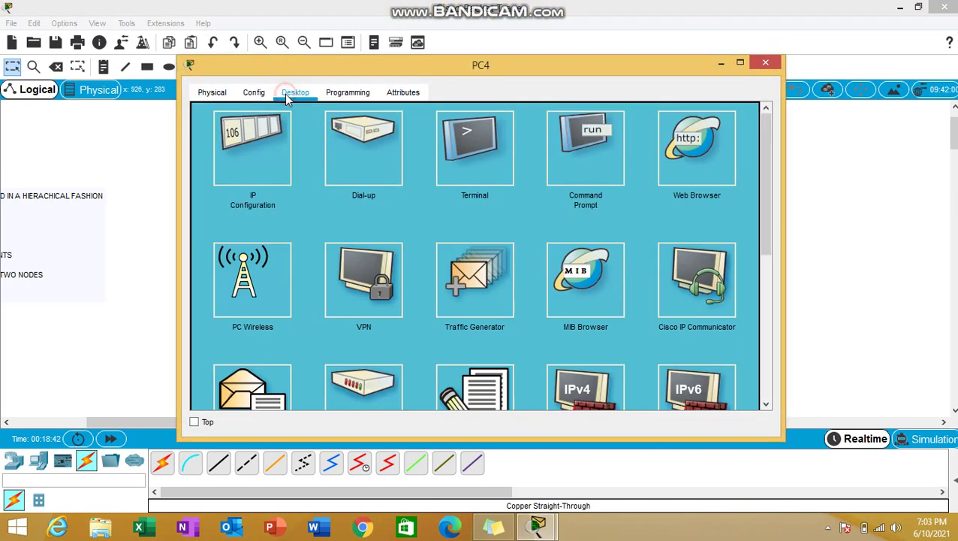
click(247, 154)
click(439, 132)
text(10.0.0.)
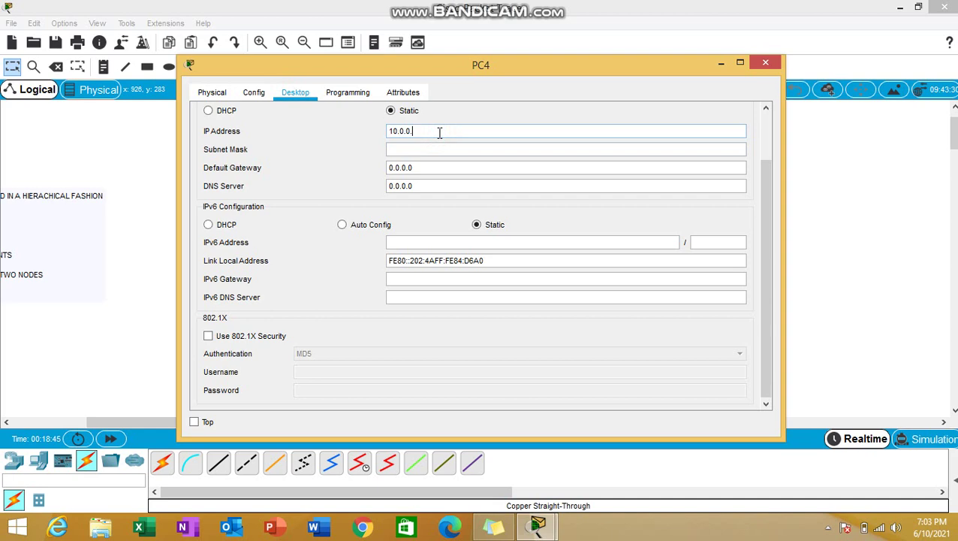
text(6)
key(Tab)
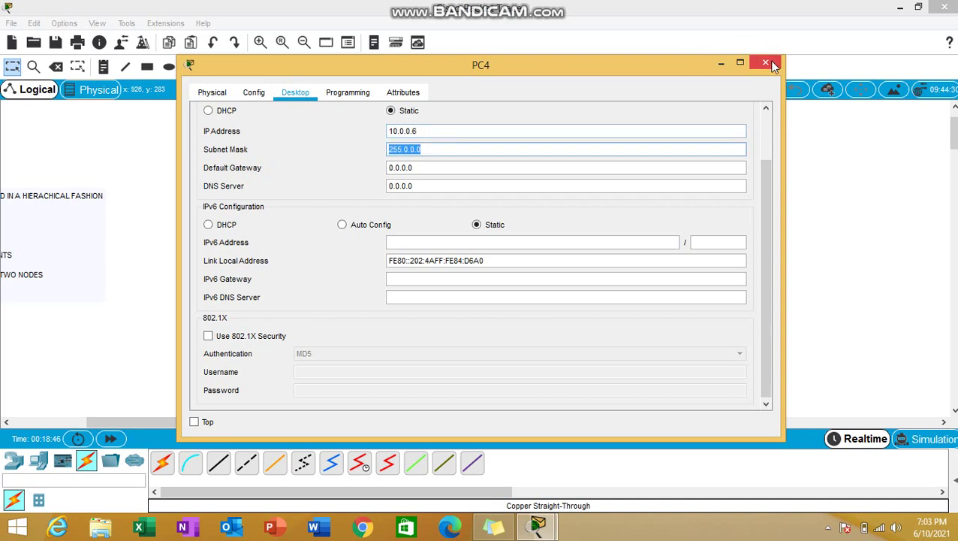
click(765, 61)
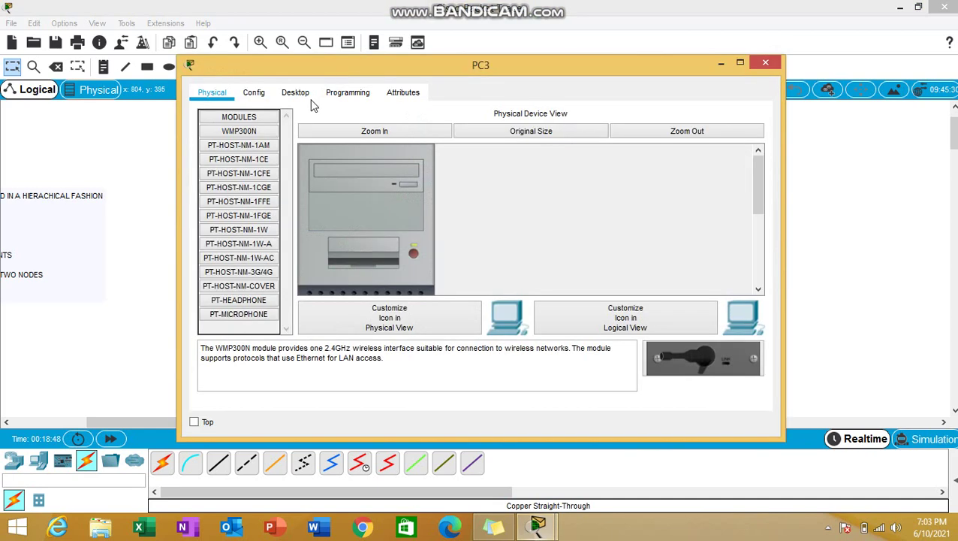
- Give PC3 static IP 10.0.0.7 with mask 255.0.0.0
click(296, 93)
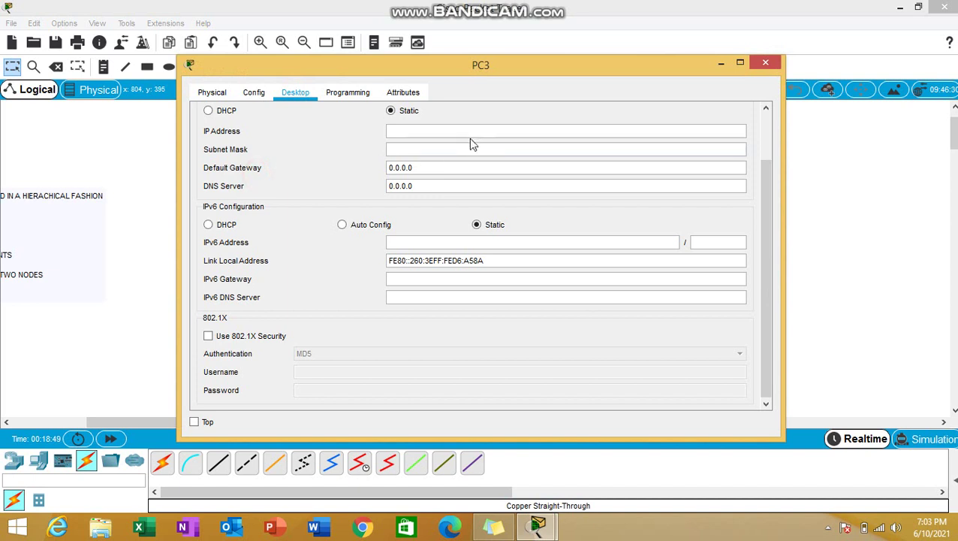
click(484, 131)
text(10.0.0.7)
key(Tab)
click(766, 63)
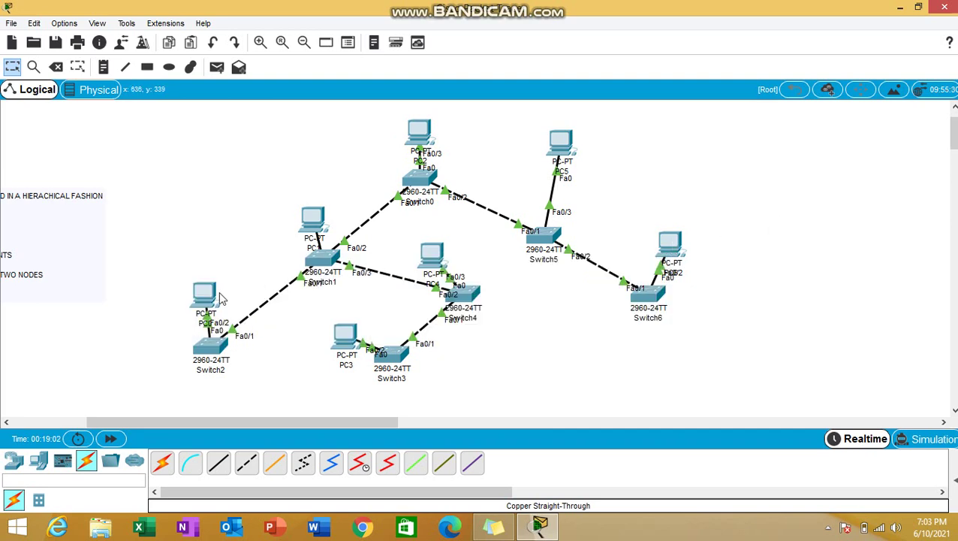
- Ping 10.0.0.5 from PC0's command prompt and highlight the 0% loss statistics
click(206, 292)
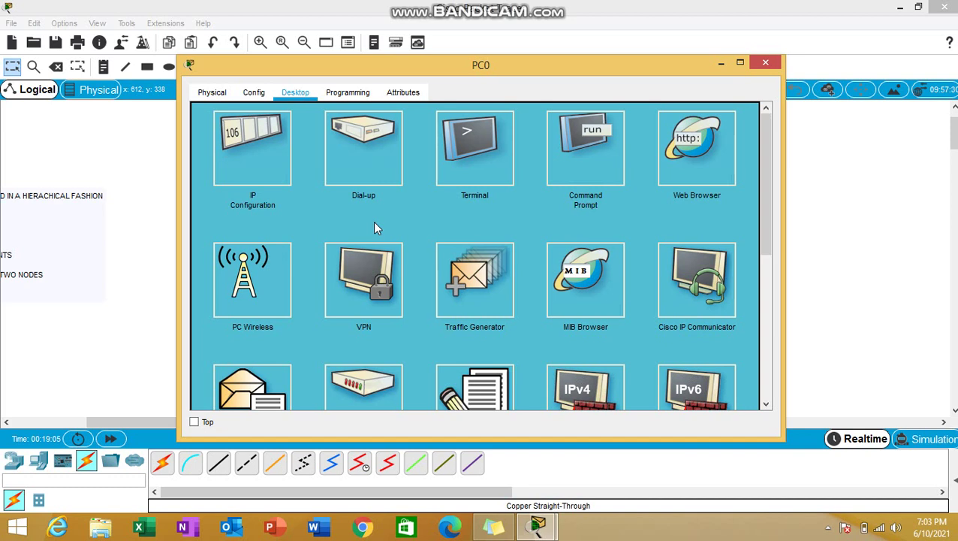
click(569, 158)
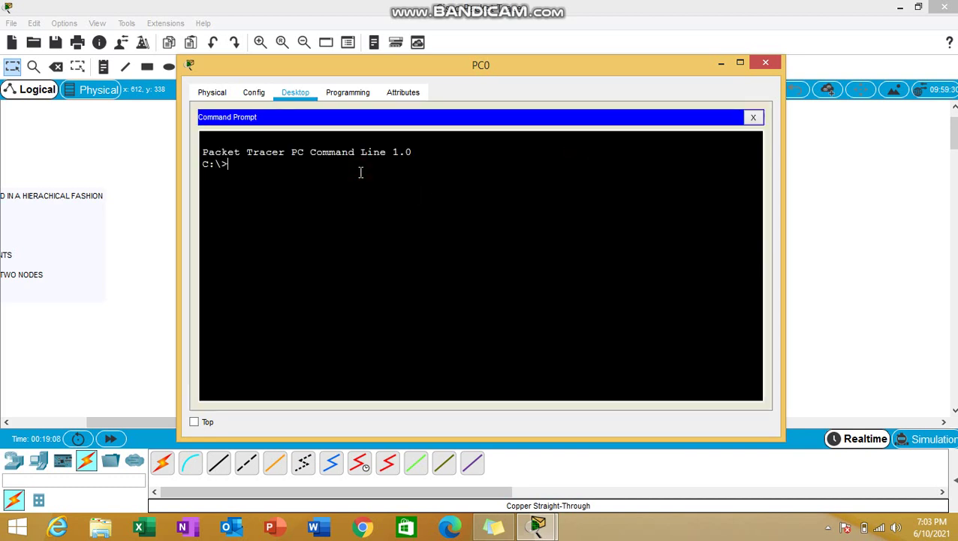
text(ping 10.0.0)
text(.0.0.)
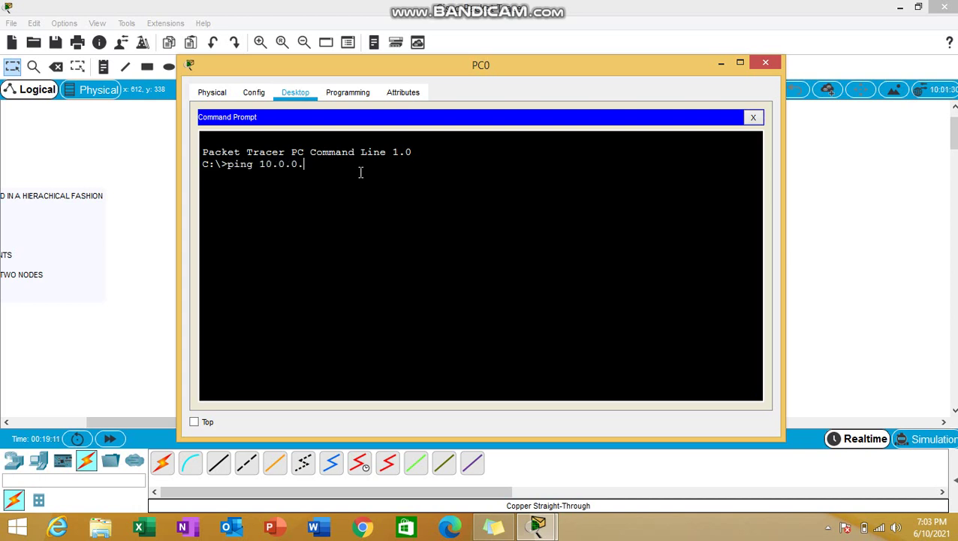
text(5)
key(Return)
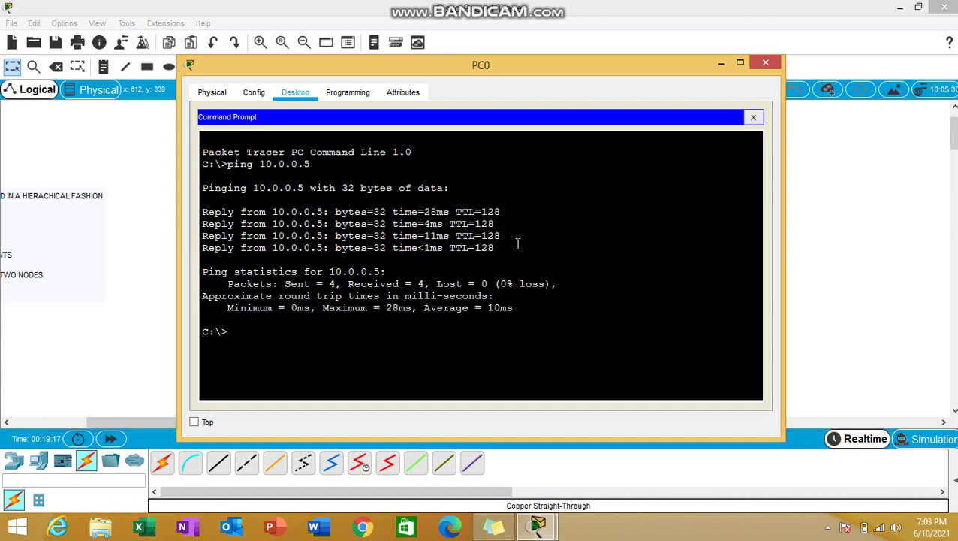
drag(450, 286, 539, 287)
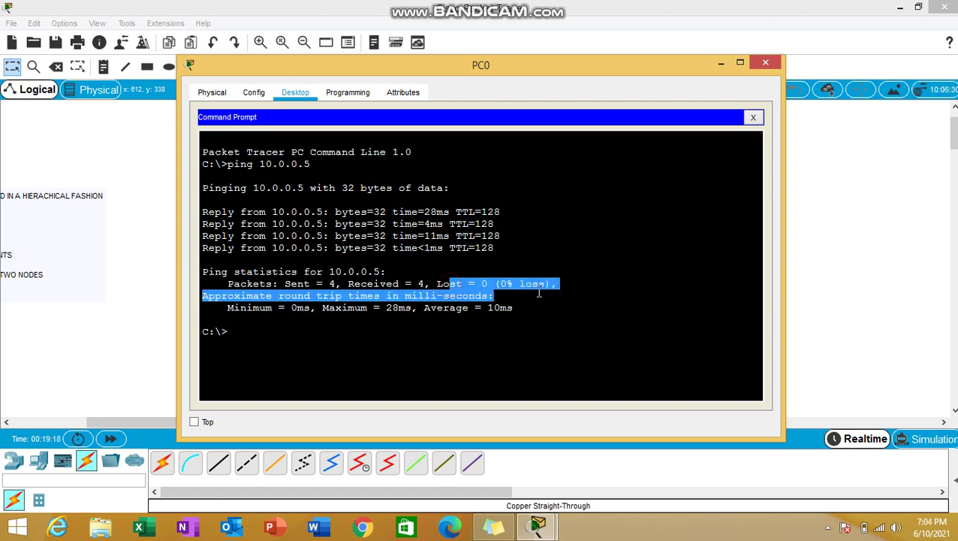
- Close PC0 and check PC6's IP address configuration
click(765, 62)
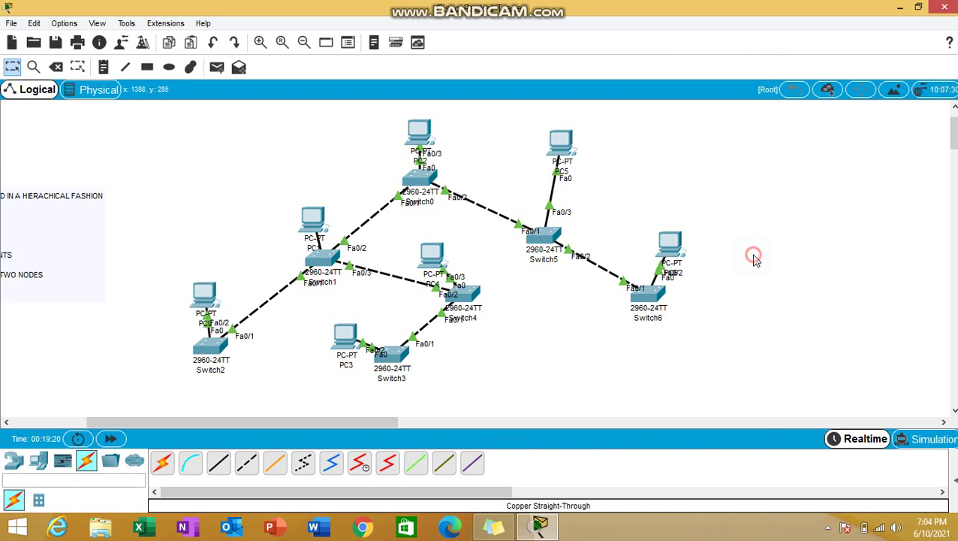
click(670, 242)
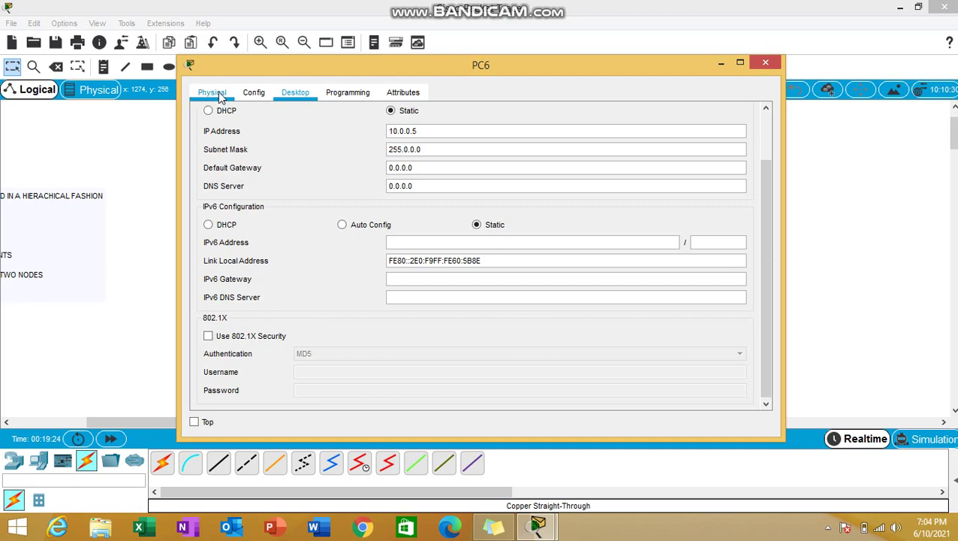
click(766, 63)
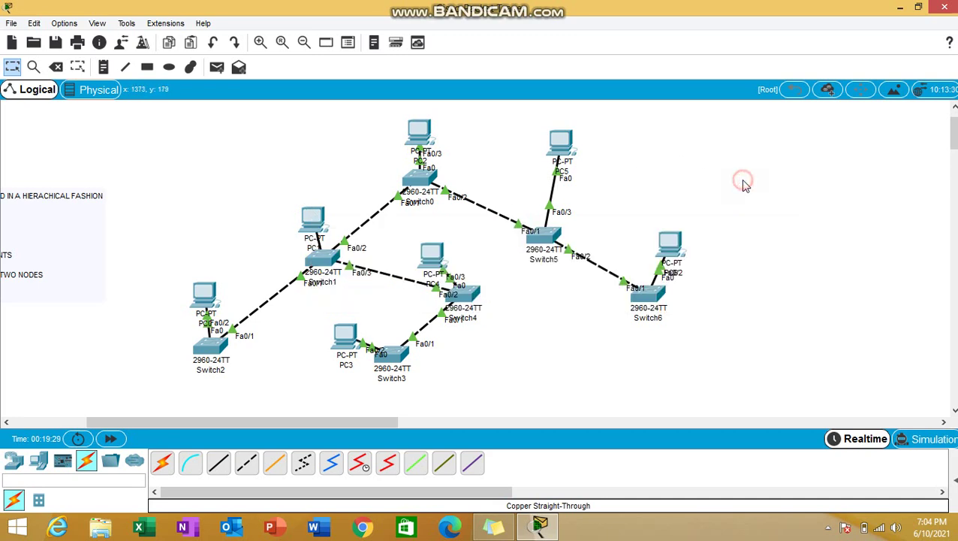
- Ping 10.0.0.2 from PC6's command prompt, getting four replies with 0% loss
click(676, 241)
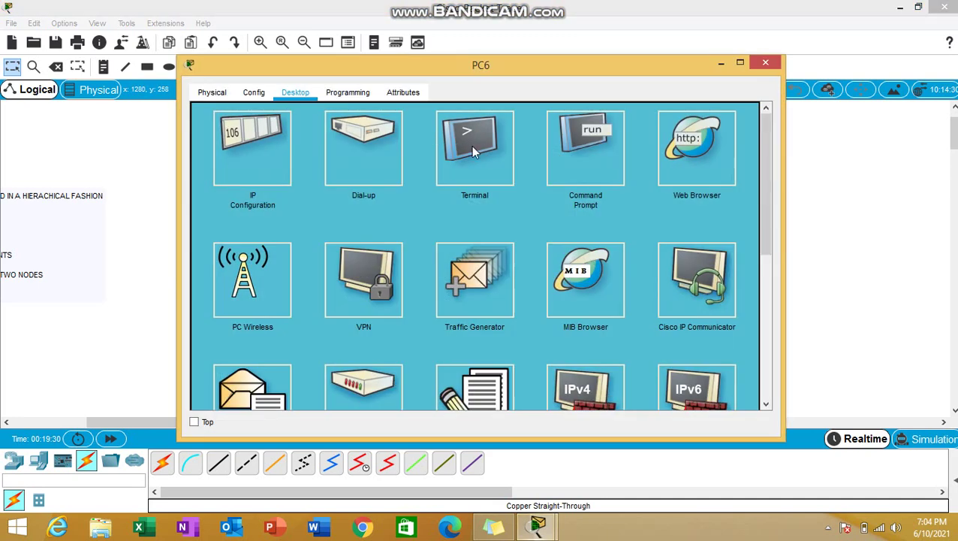
click(575, 153)
text(ping 10.0.0.)
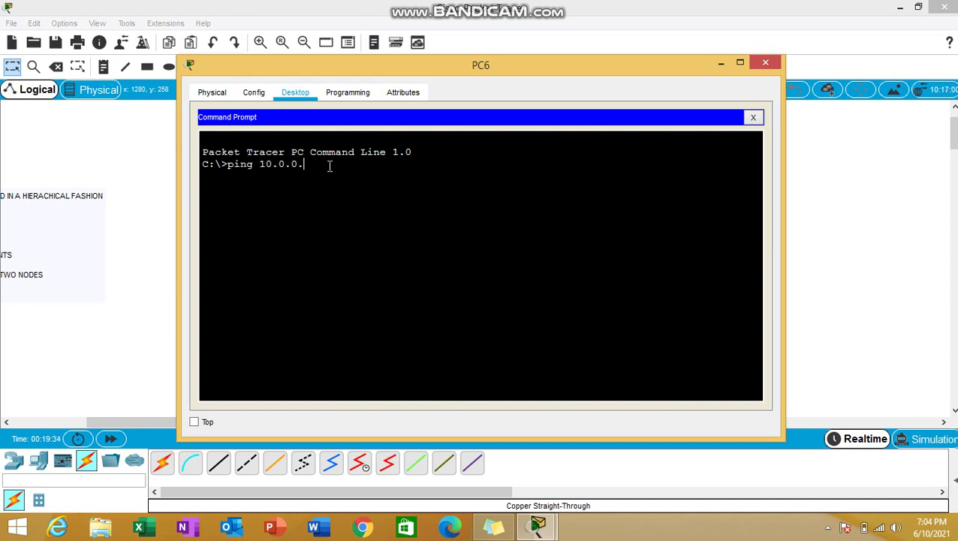
text(2)
key(Return)
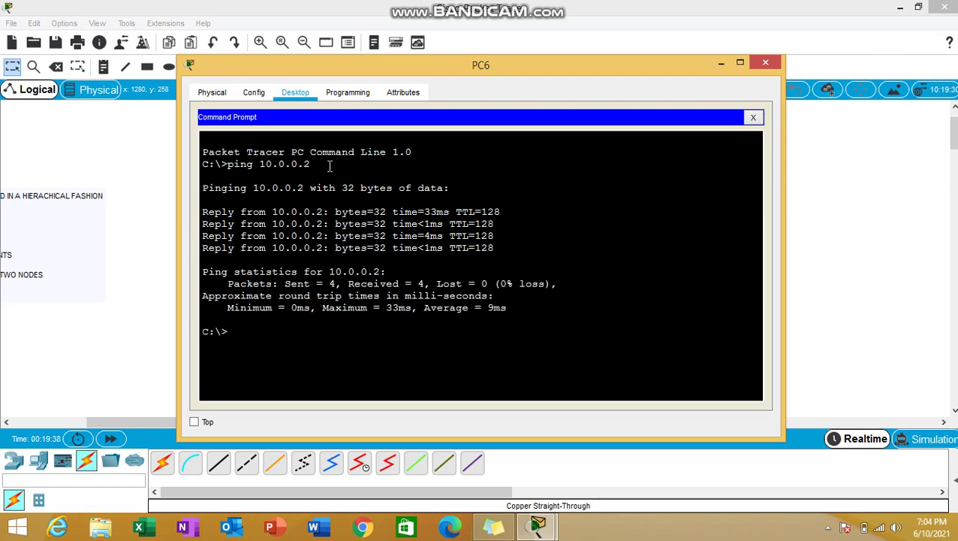
- Close PC6's window to return to the tree topology workspace
click(765, 62)
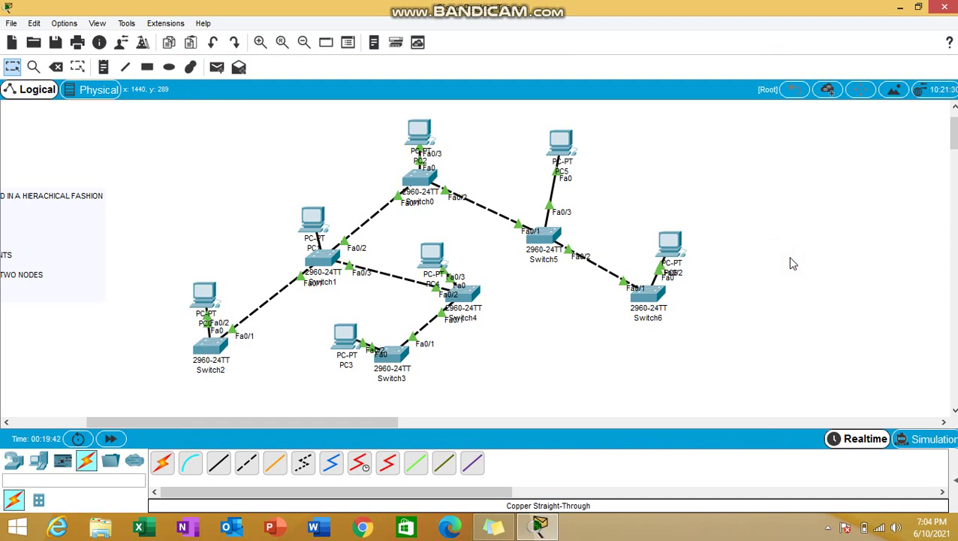